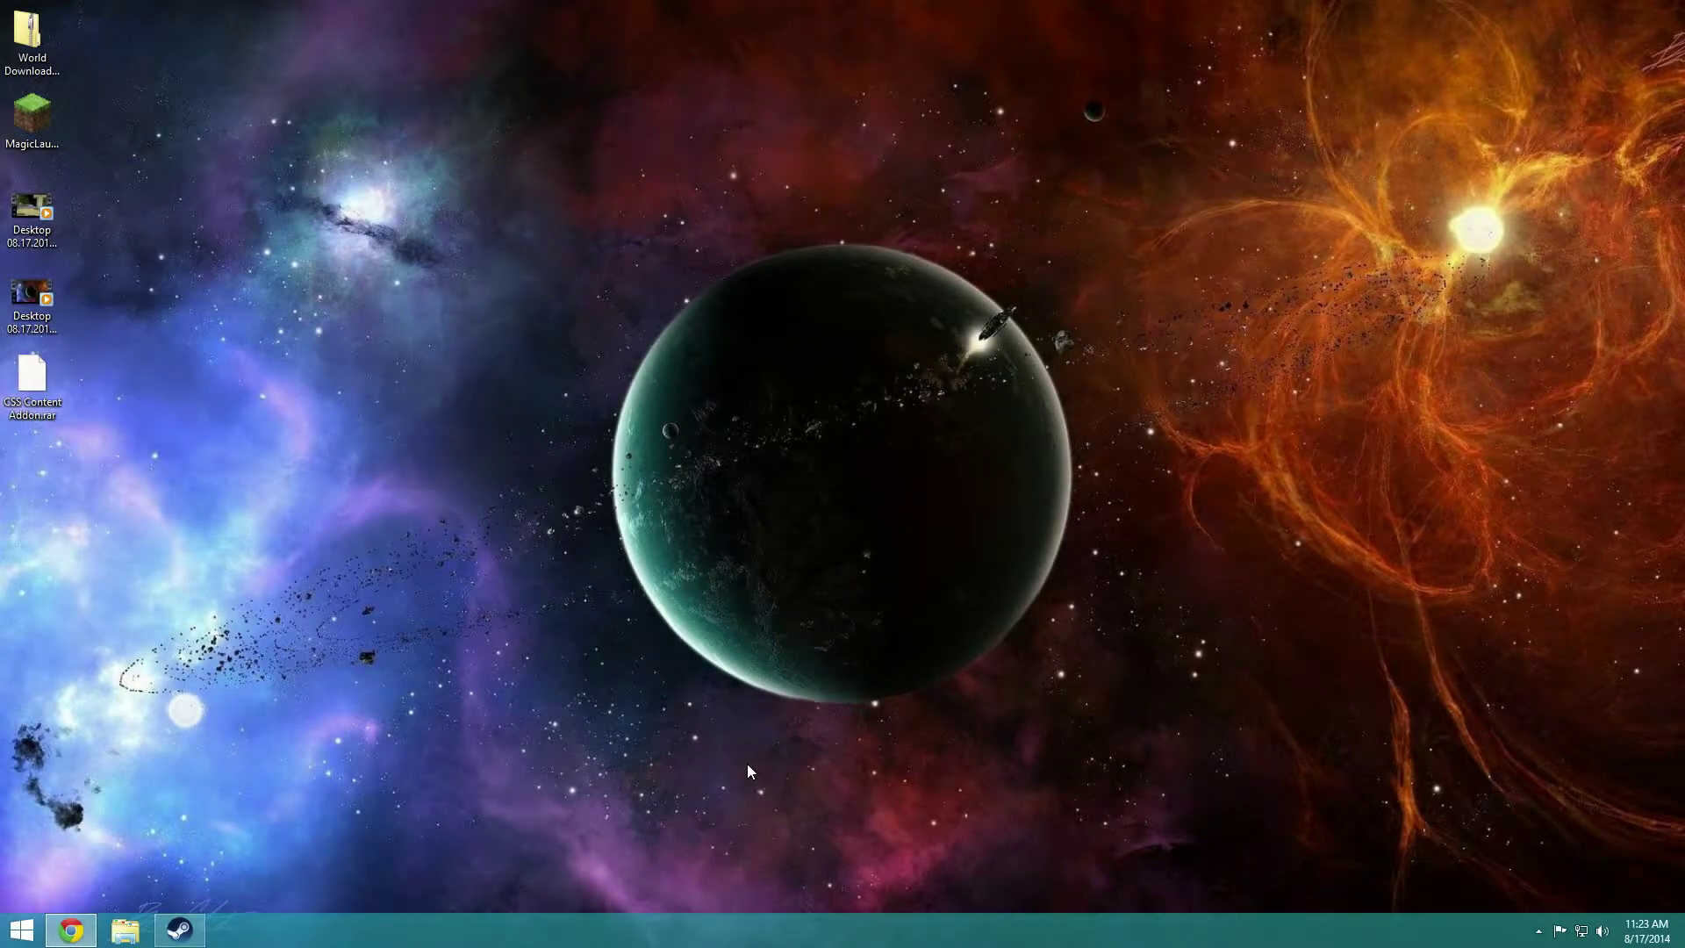
# Step: Select the CSS Content Addon.rar archive on the desktop
pyautogui.click(32, 384)
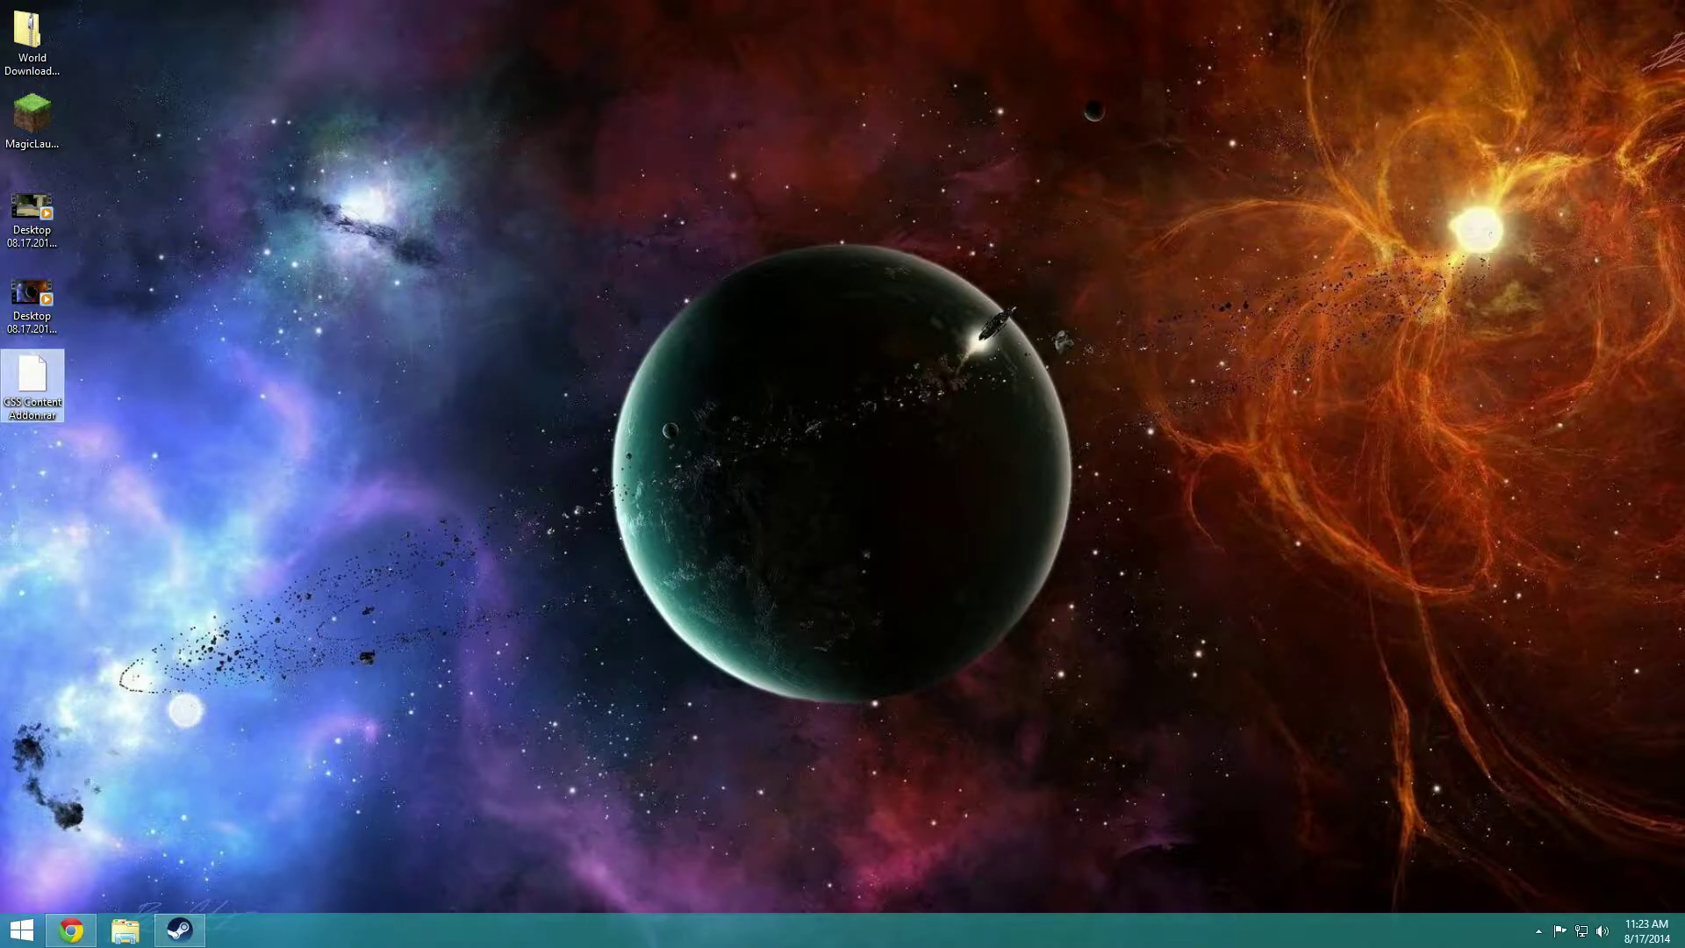
# Step: Open Garry's Mod's install folder through Steam's Properties > Local Files > Browse Local Files
pyautogui.click(180, 929)
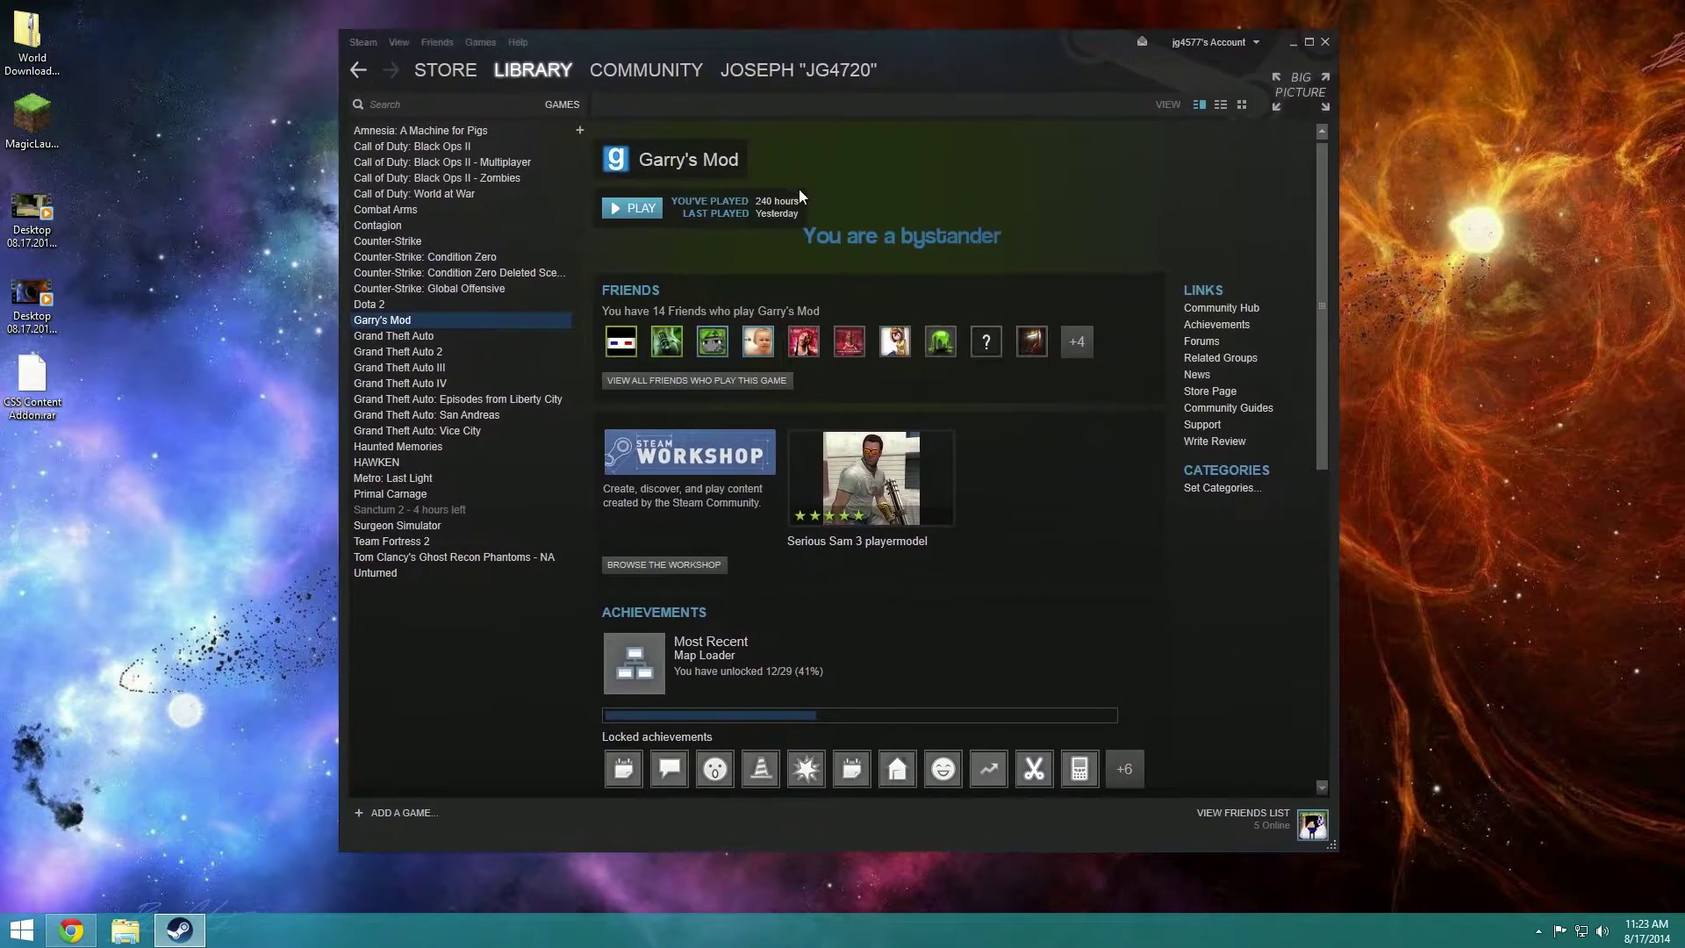
pyautogui.rightClick(391, 325)
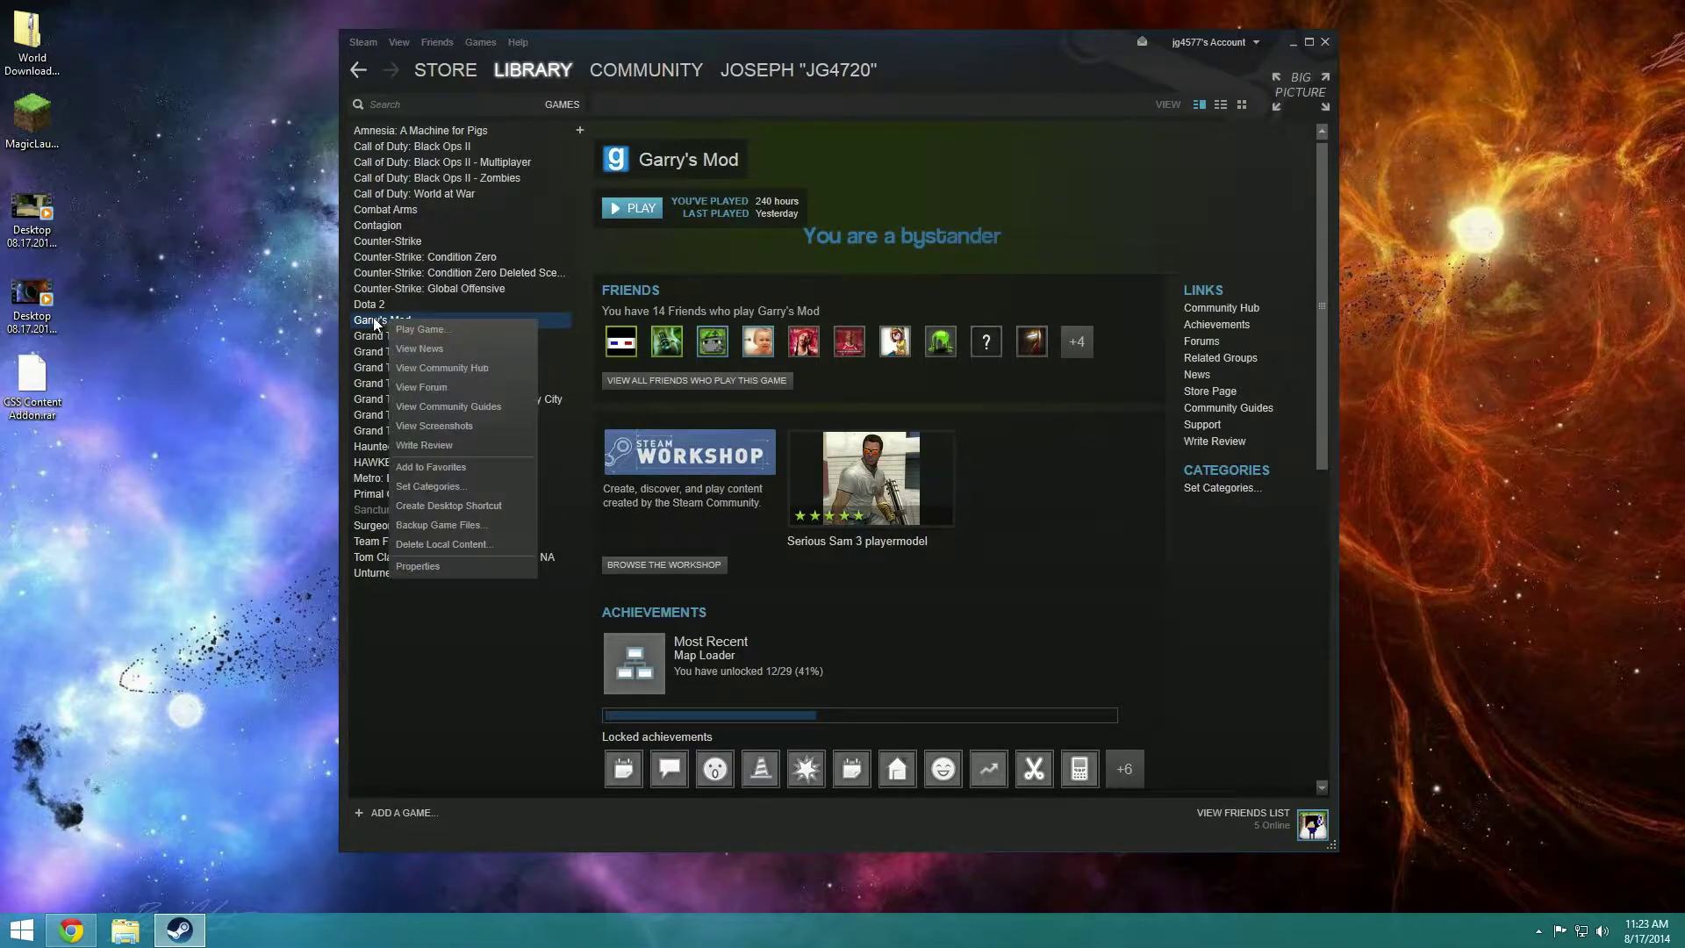
pyautogui.click(417, 566)
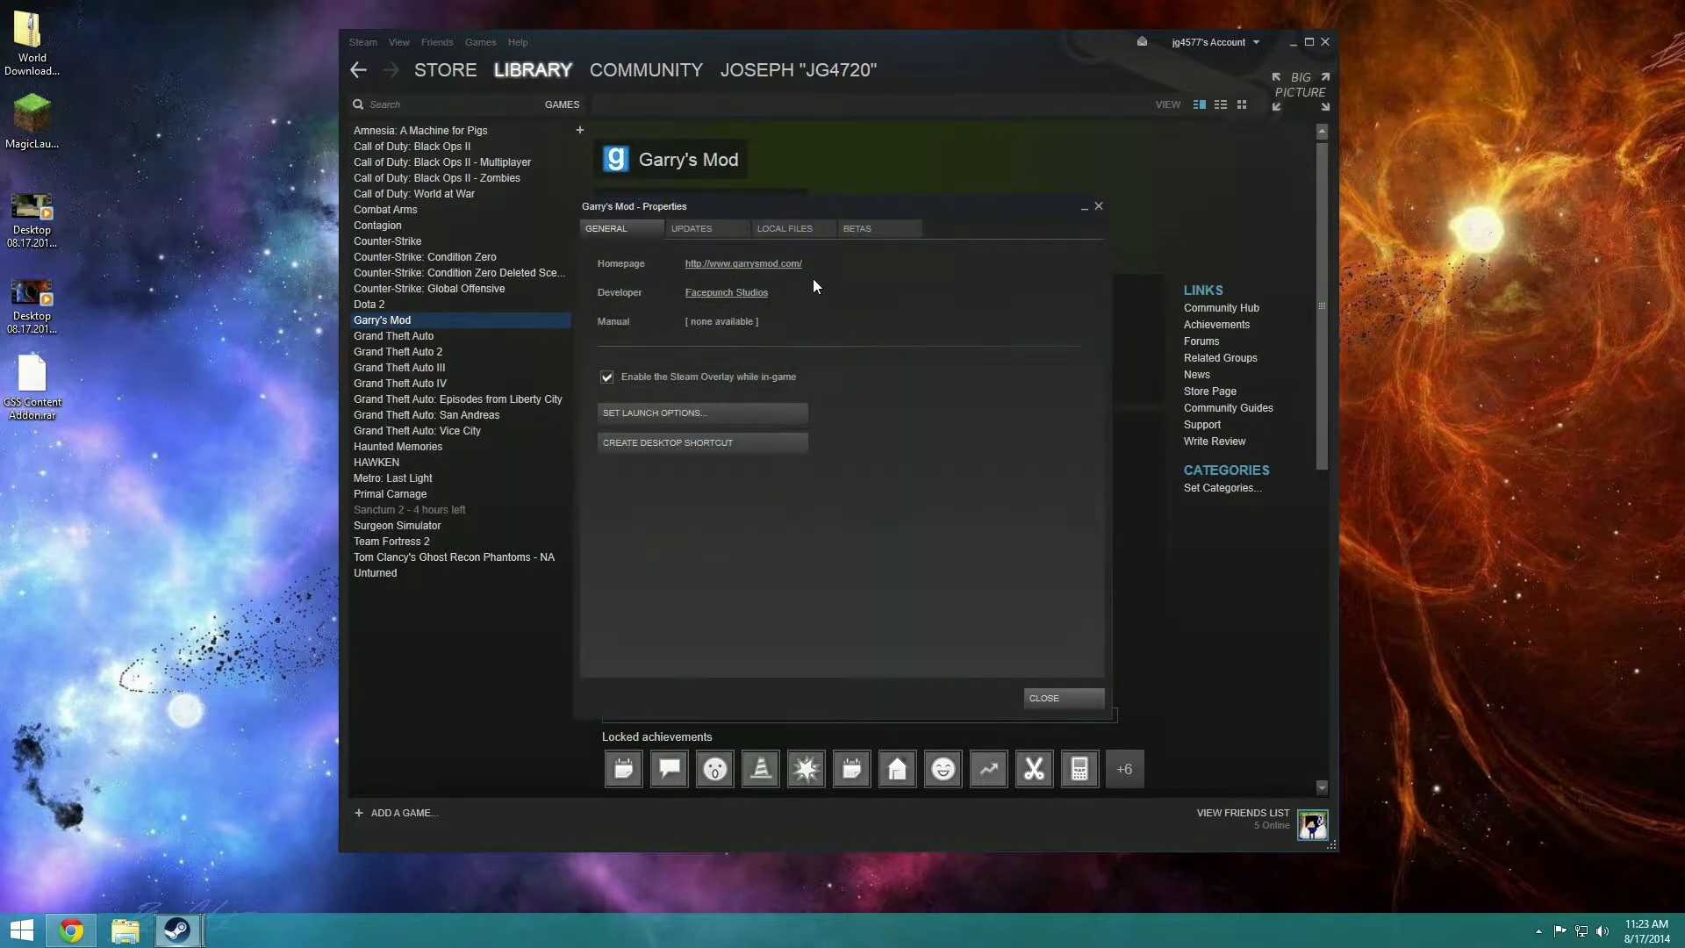
pyautogui.click(813, 229)
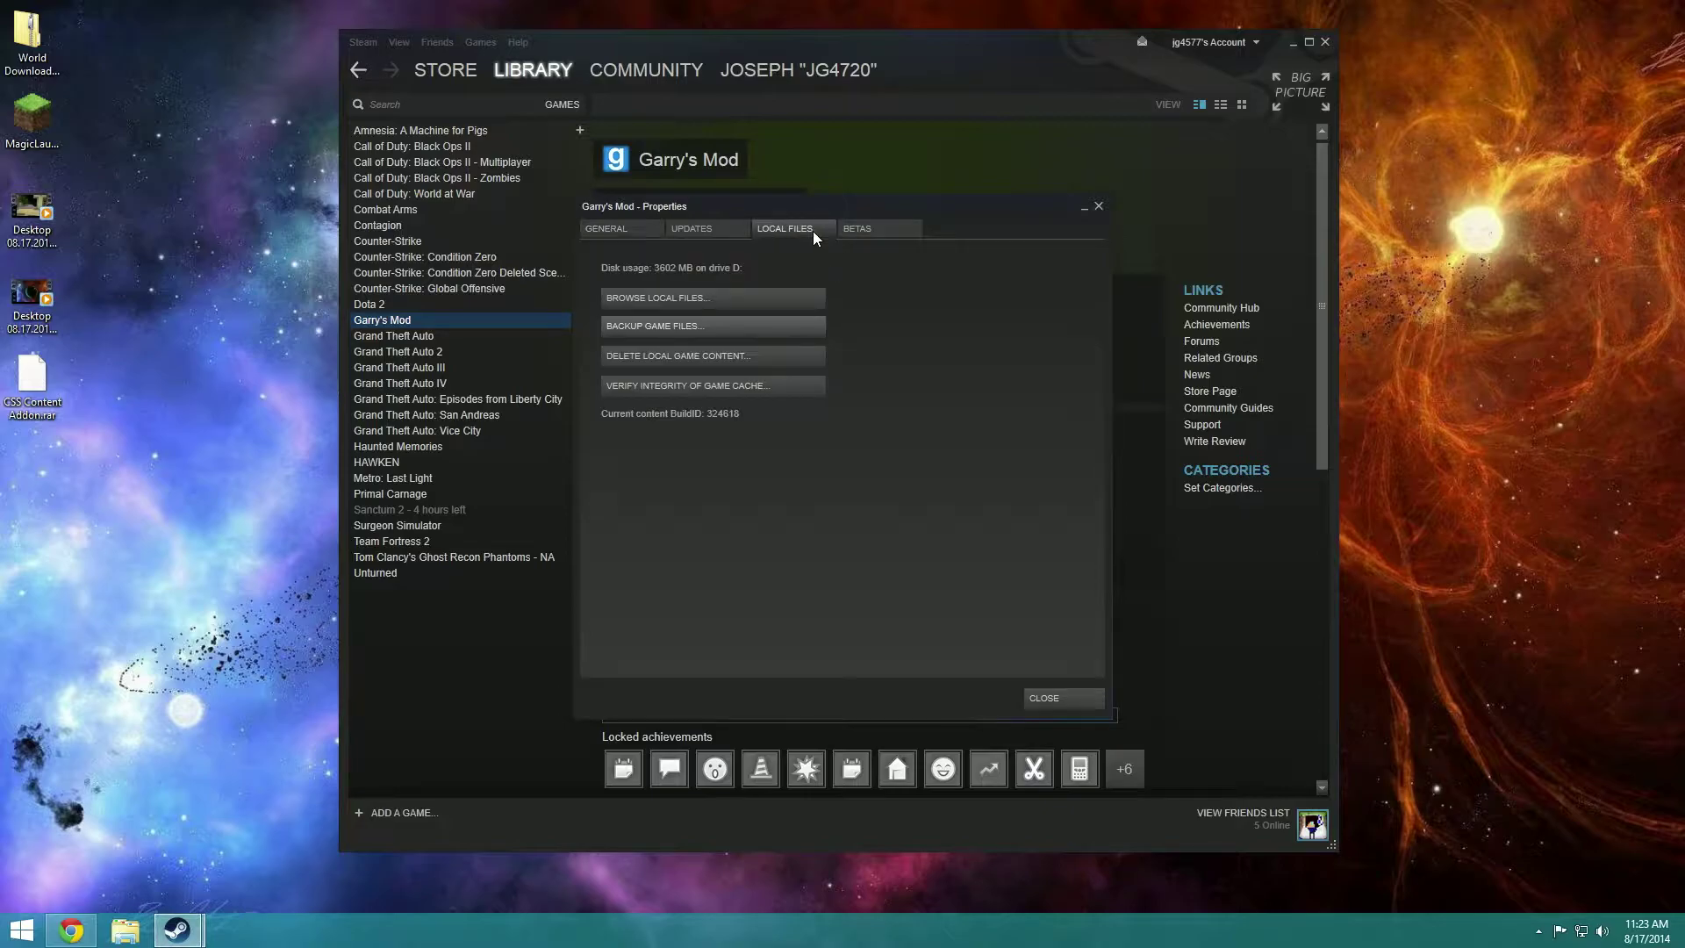
pyautogui.click(640, 300)
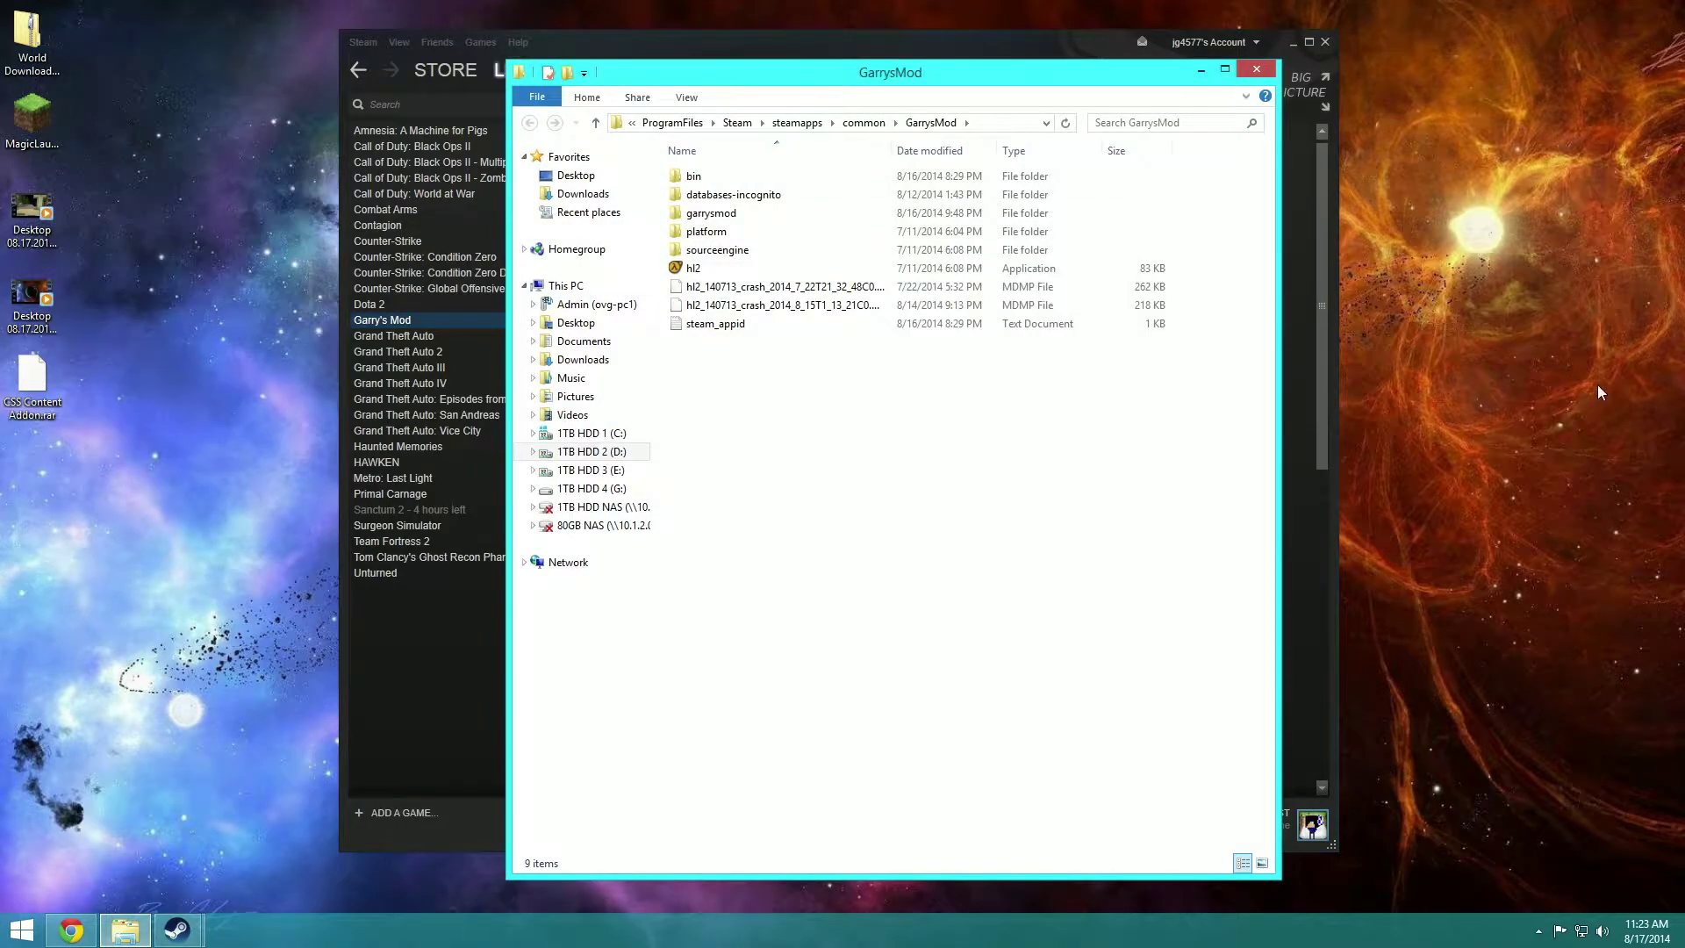
# Step: Close Steam and the leftover Properties dialog, and reposition the GarrysMod folder window
pyautogui.click(1325, 42)
pyautogui.moveTo(947, 75); pyautogui.dragTo(1267, 83)
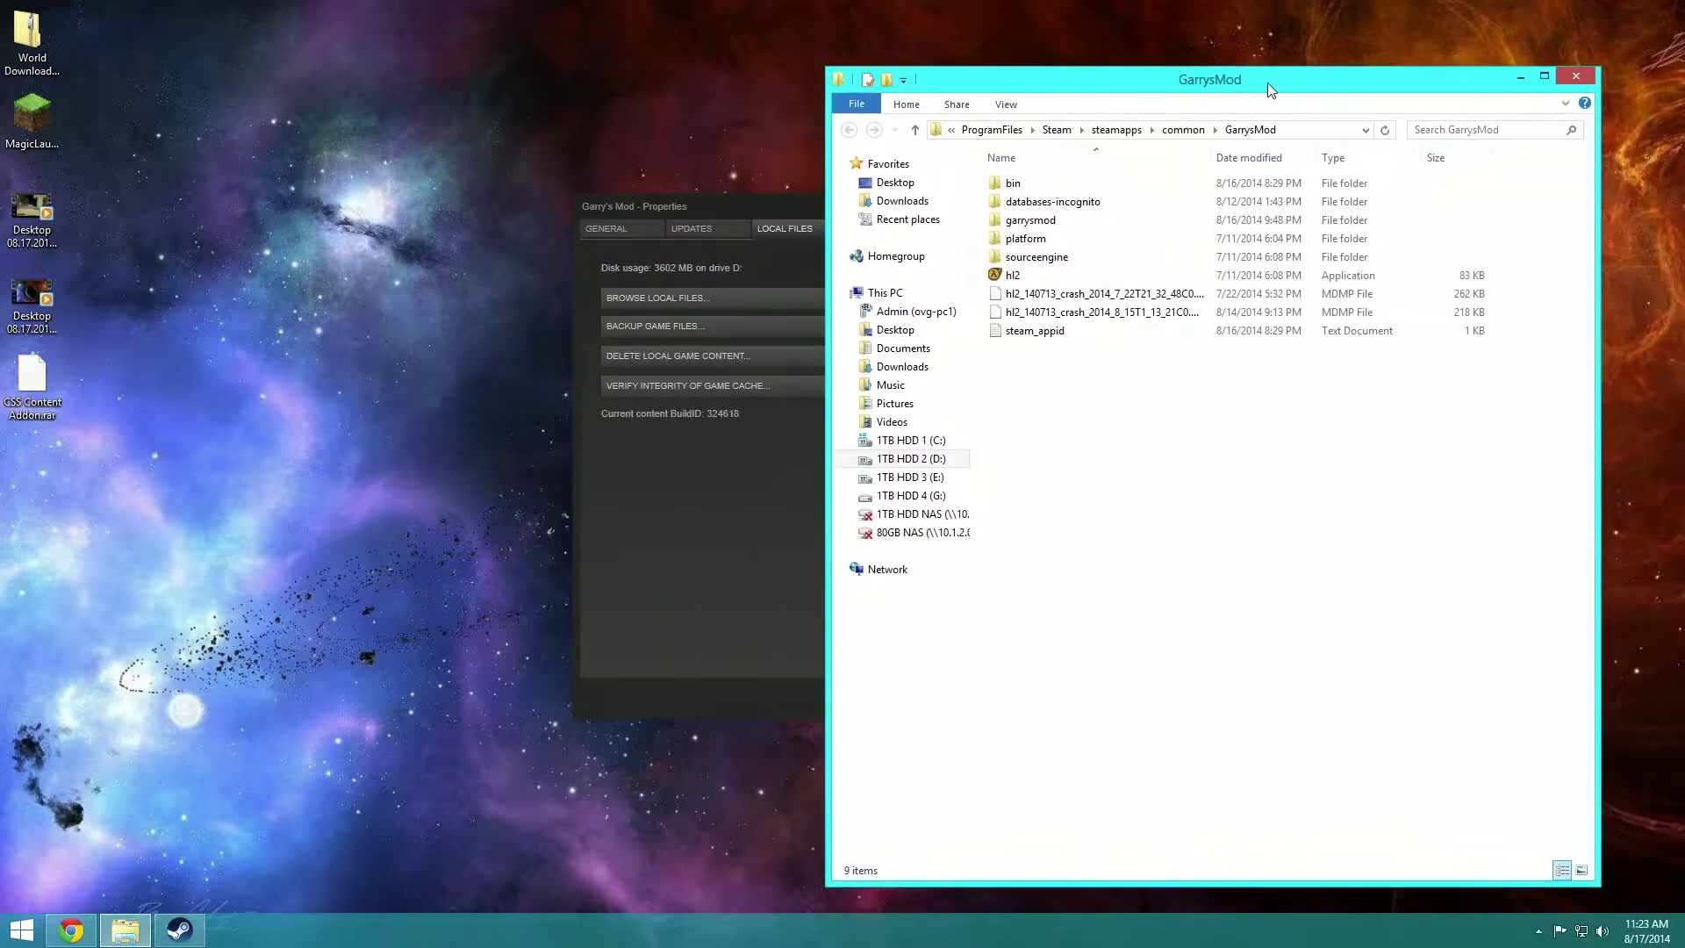
pyautogui.moveTo(705, 207); pyautogui.dragTo(575, 213)
pyautogui.click(903, 696)
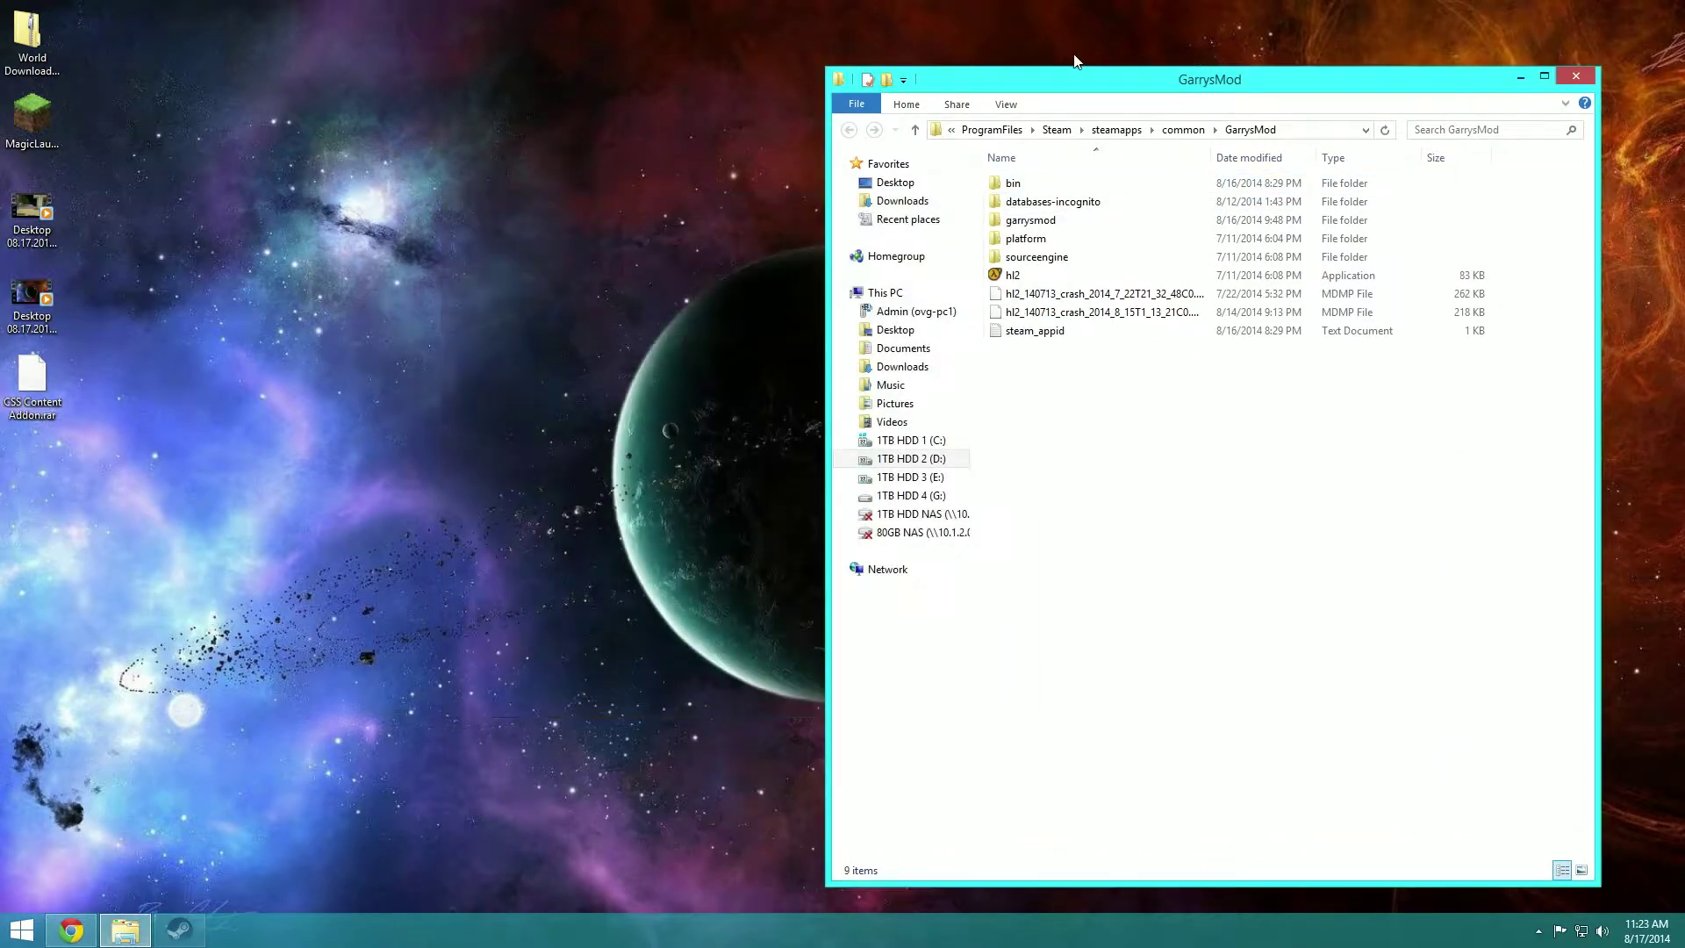
pyautogui.moveTo(1100, 92); pyautogui.dragTo(838, 59)
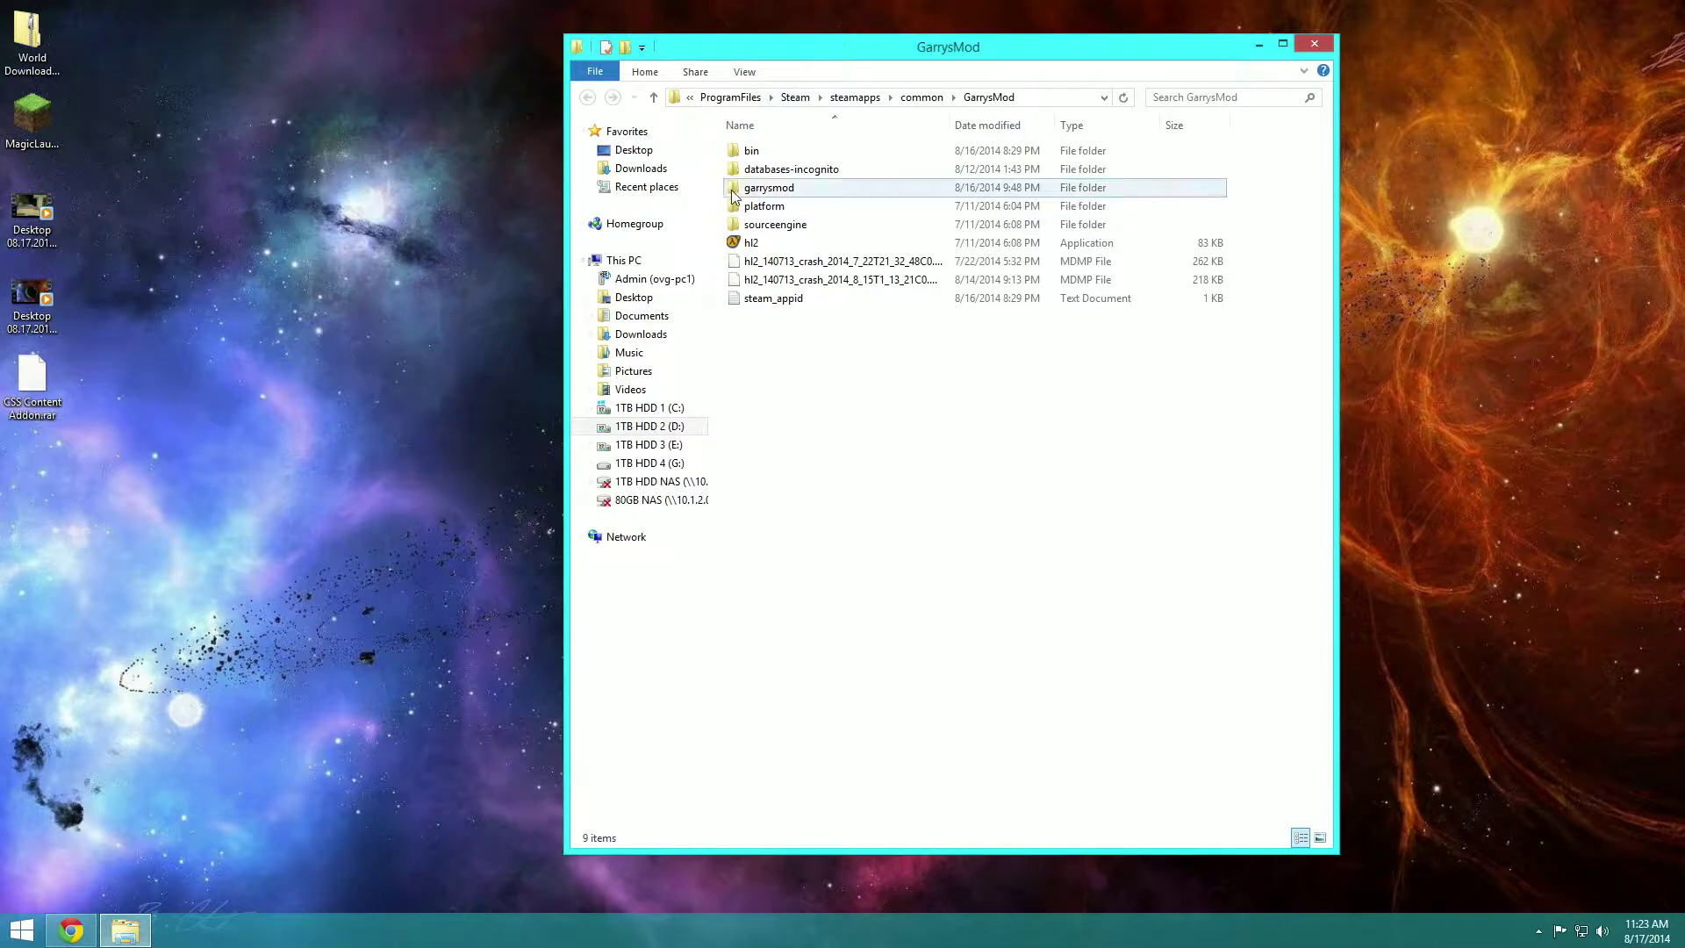
# Step: Open garrysmod\addons, listing 123 .gma files, and move the window to the right
pyautogui.doubleClick(809, 188)
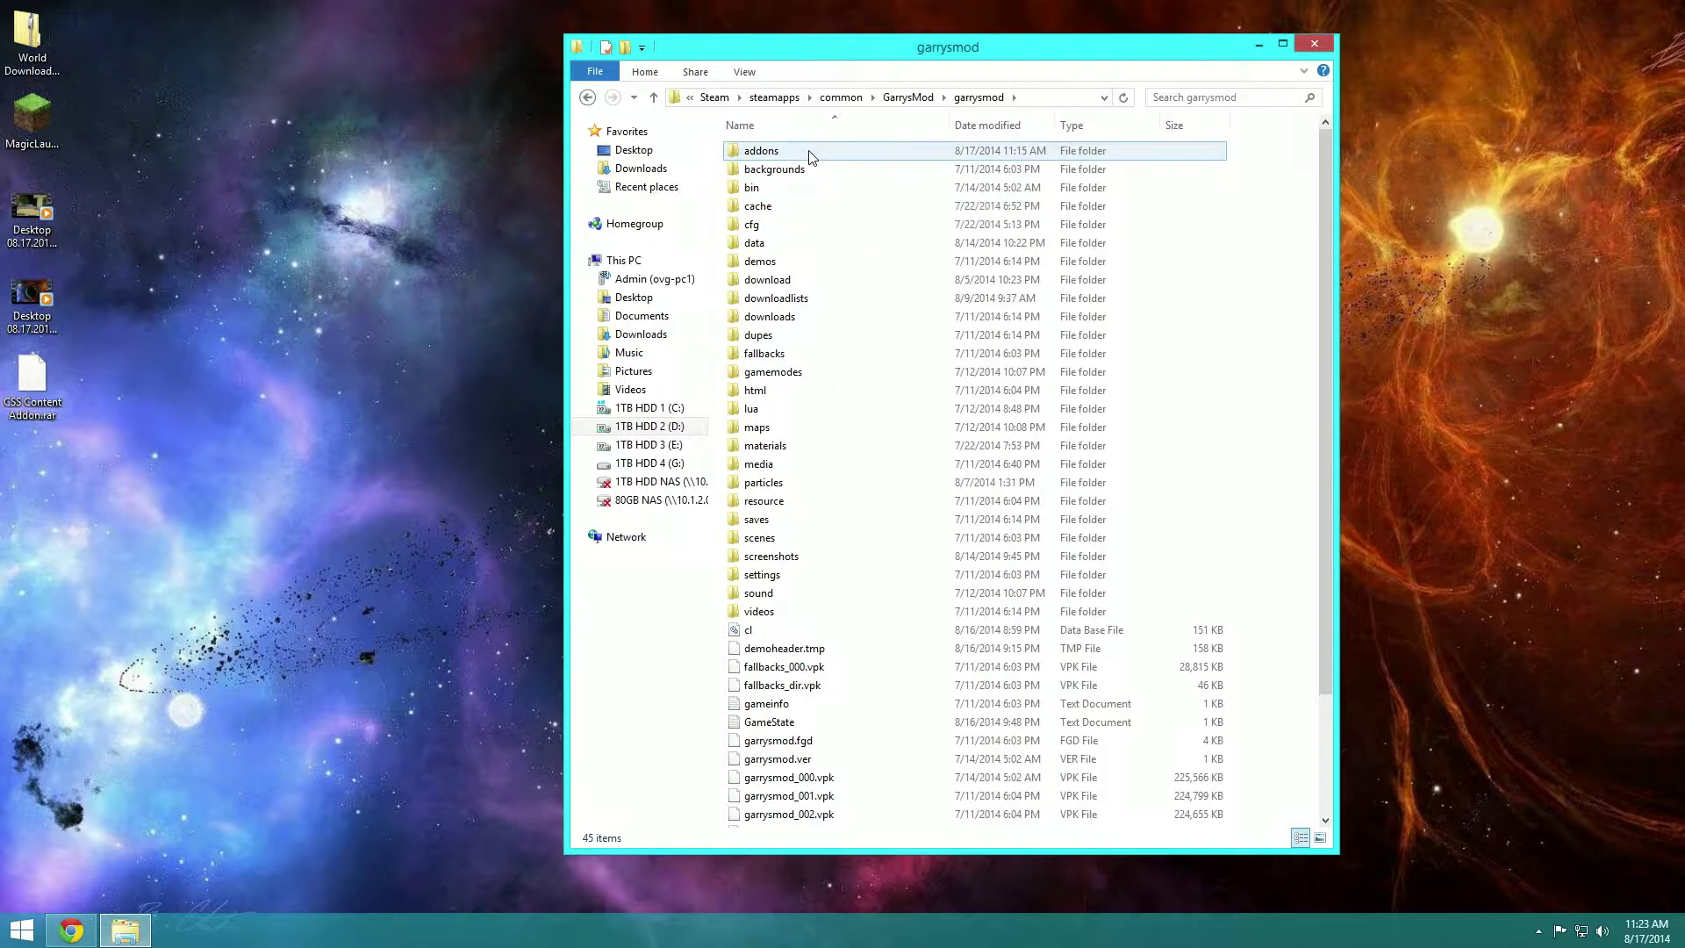
pyautogui.doubleClick(804, 151)
pyautogui.scroll(-20, 1279, 470)
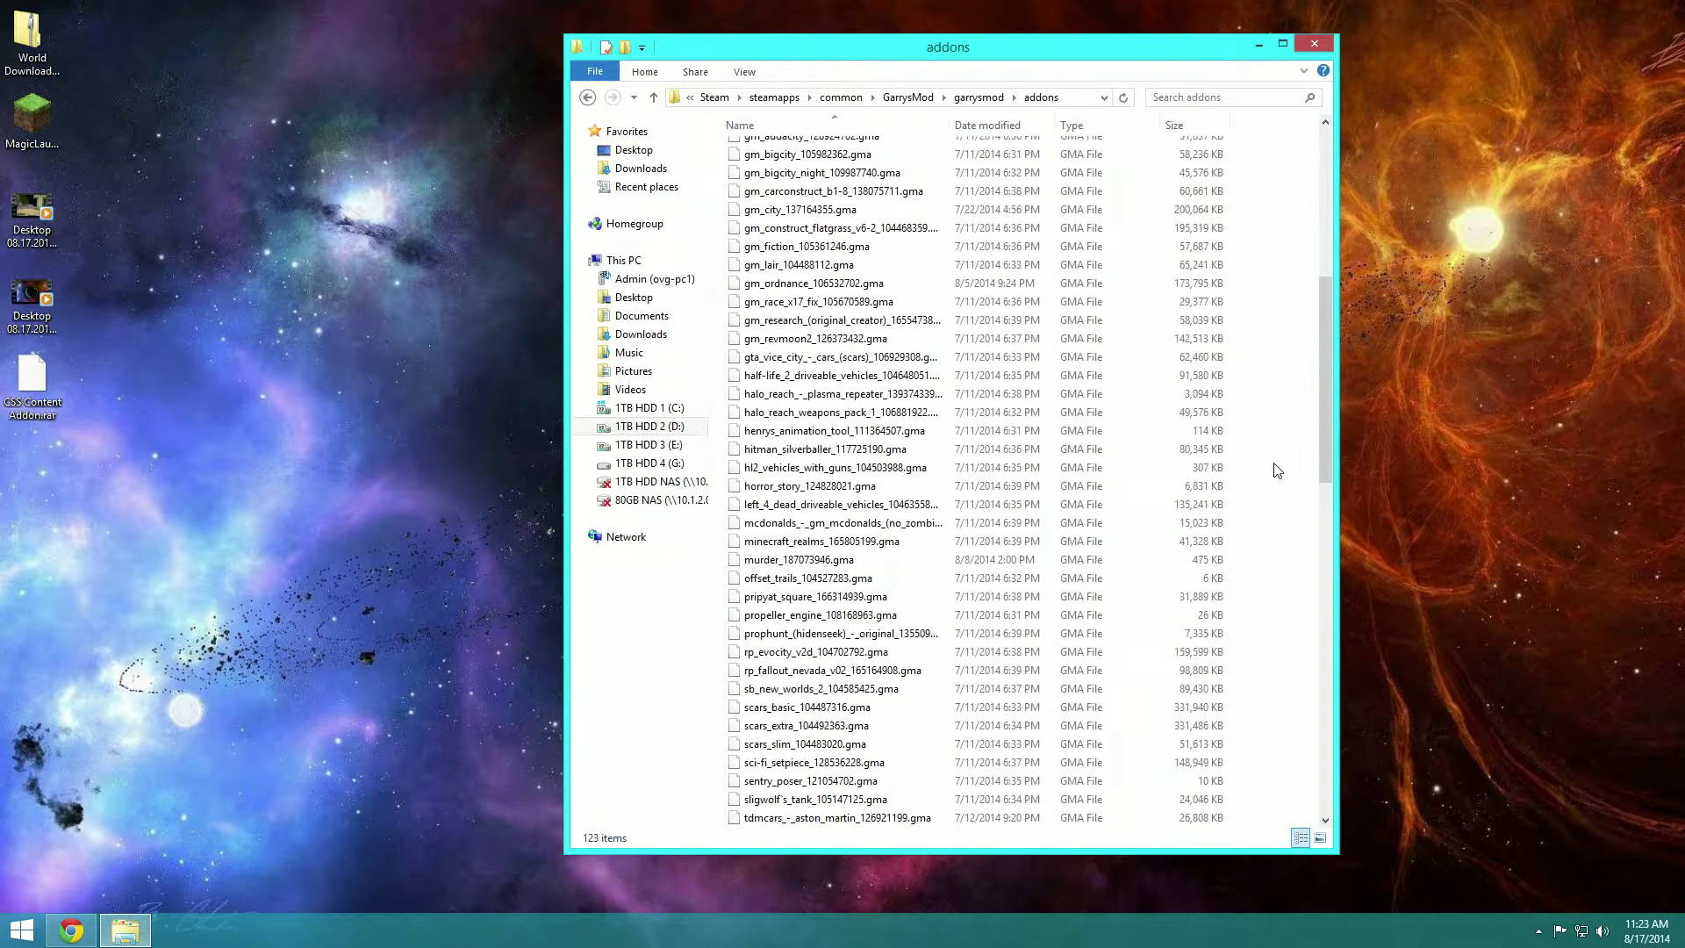
pyautogui.scroll(20, 1170, 600)
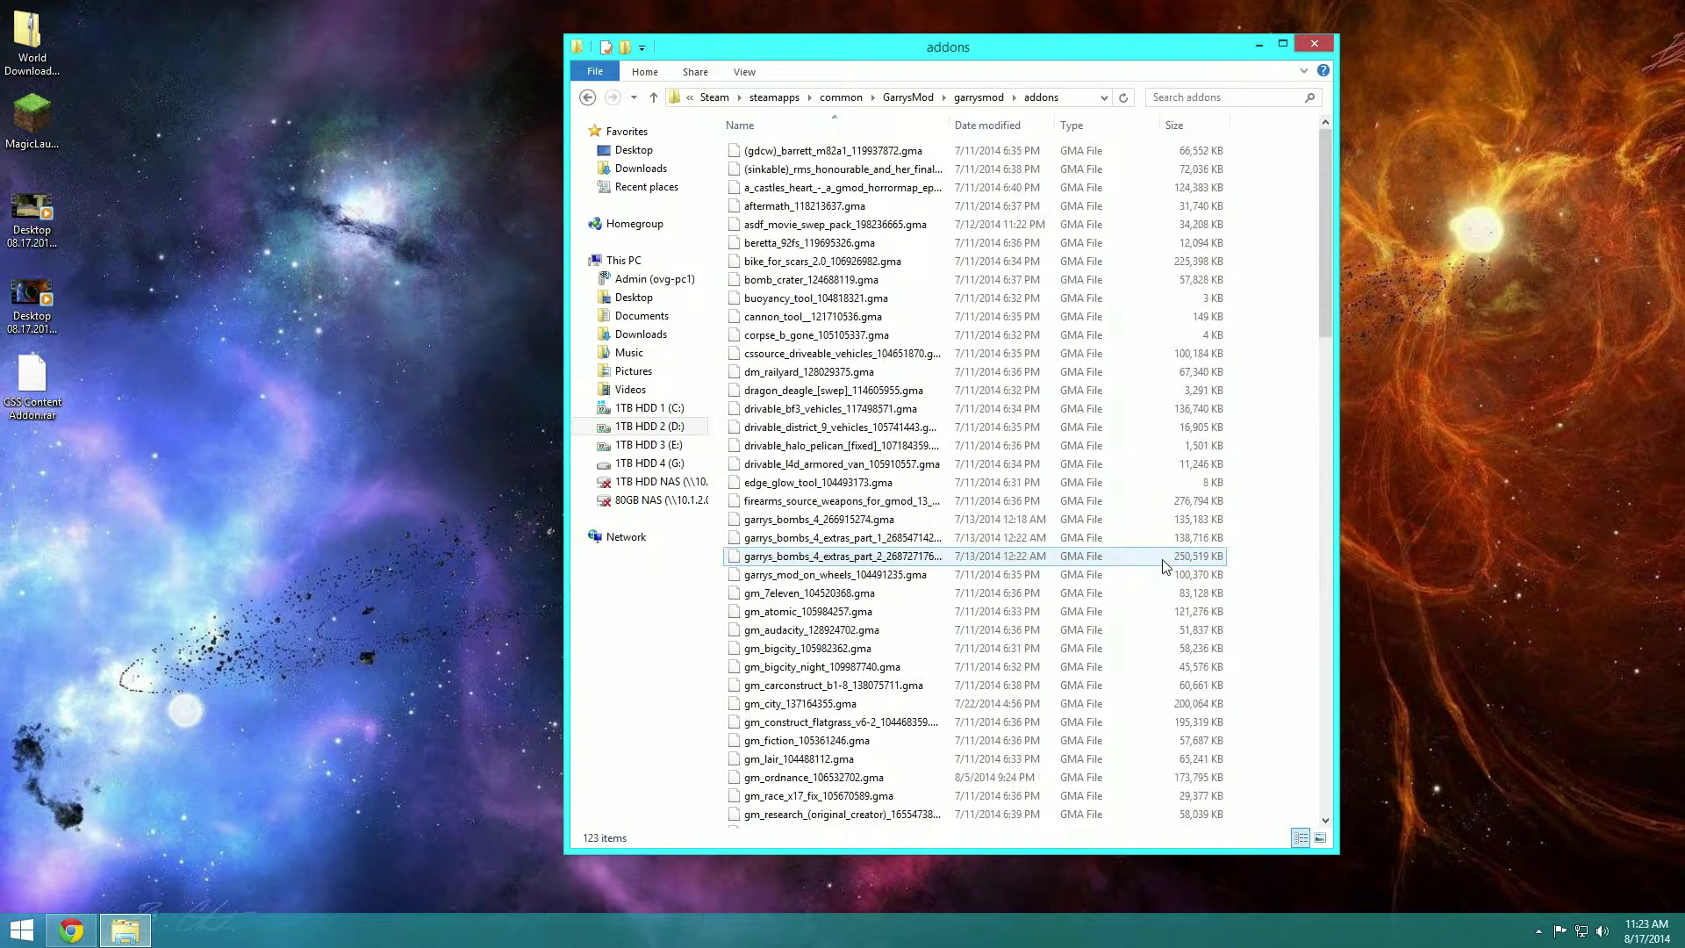
pyautogui.moveTo(998, 50); pyautogui.dragTo(1321, 26)
pyautogui.click(28, 382)
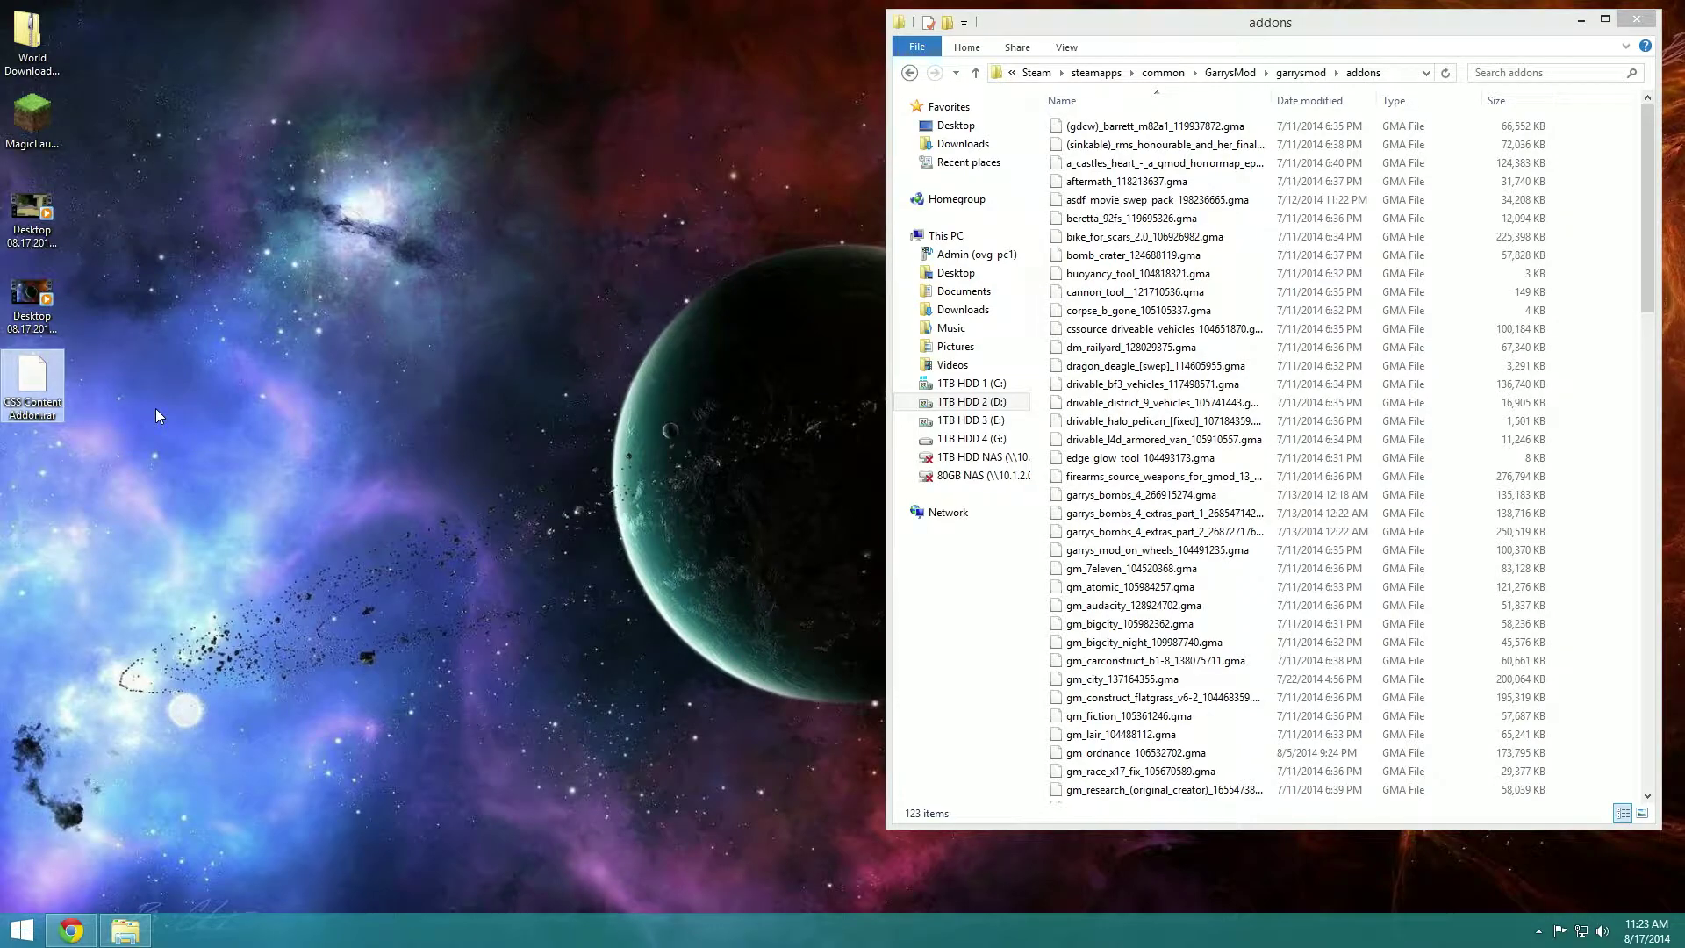
# Step: Extract CSS Content Addon.rar with 7-Zip into Desktop\CSS Content Addon
pyautogui.rightClick(40, 398)
pyautogui.moveTo(82, 424)
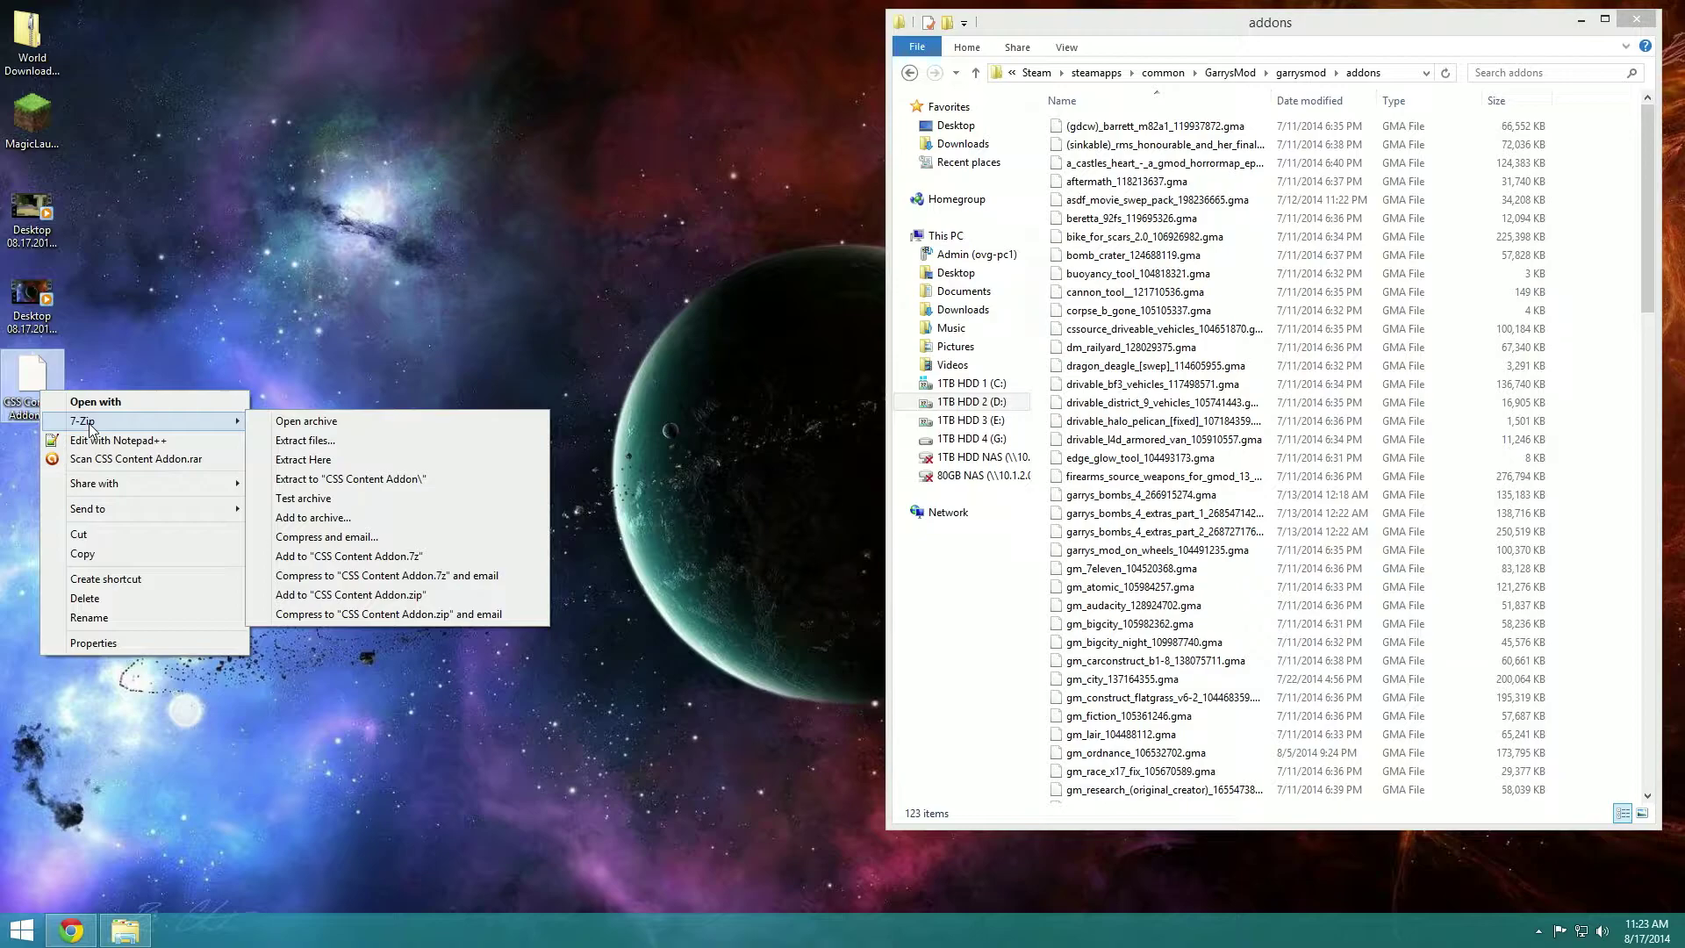
pyautogui.click(409, 440)
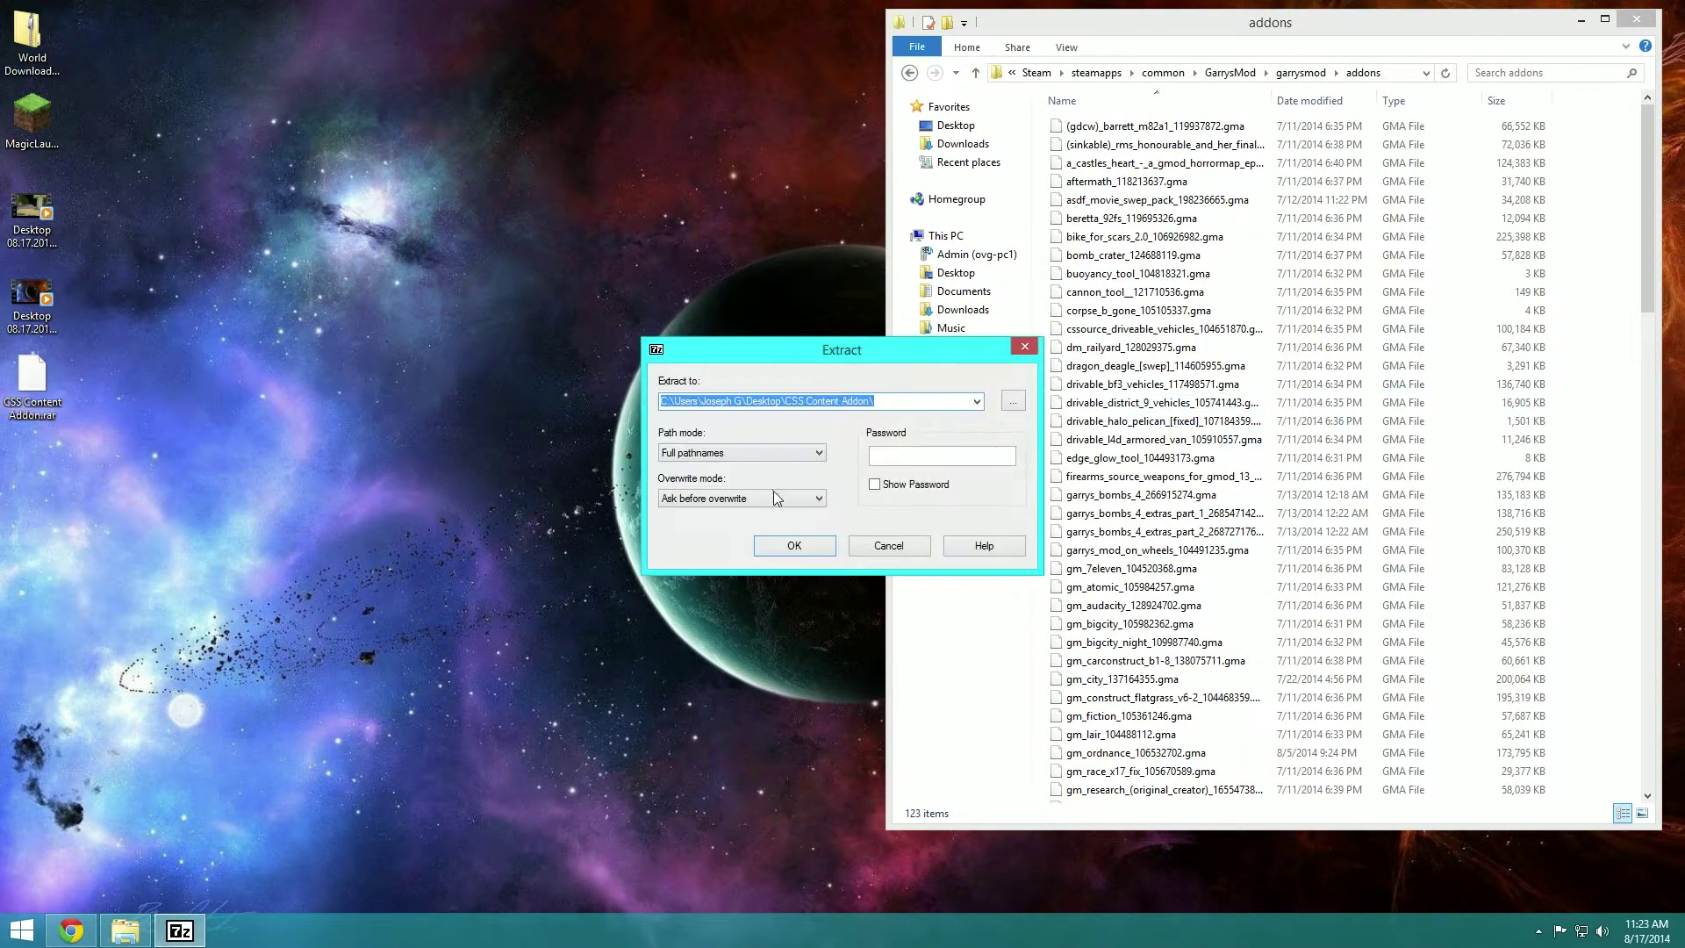
pyautogui.click(794, 546)
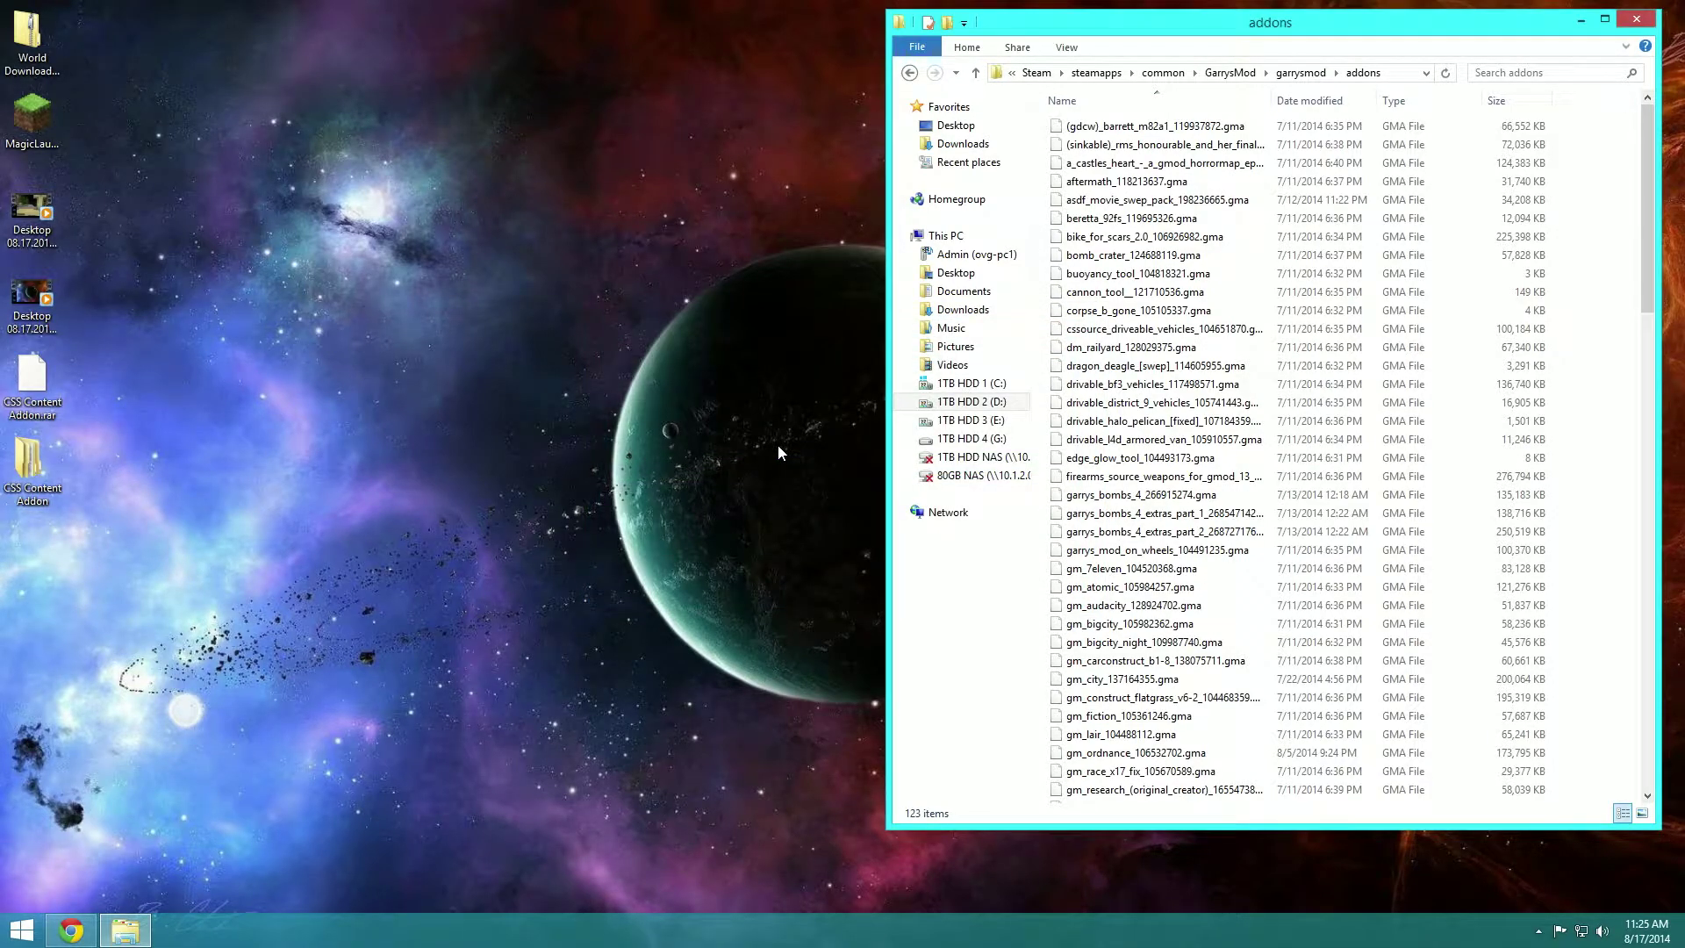
# Step: Open the extracted CSS Content Addon folder and place it beside the addons window
pyautogui.click(26, 469)
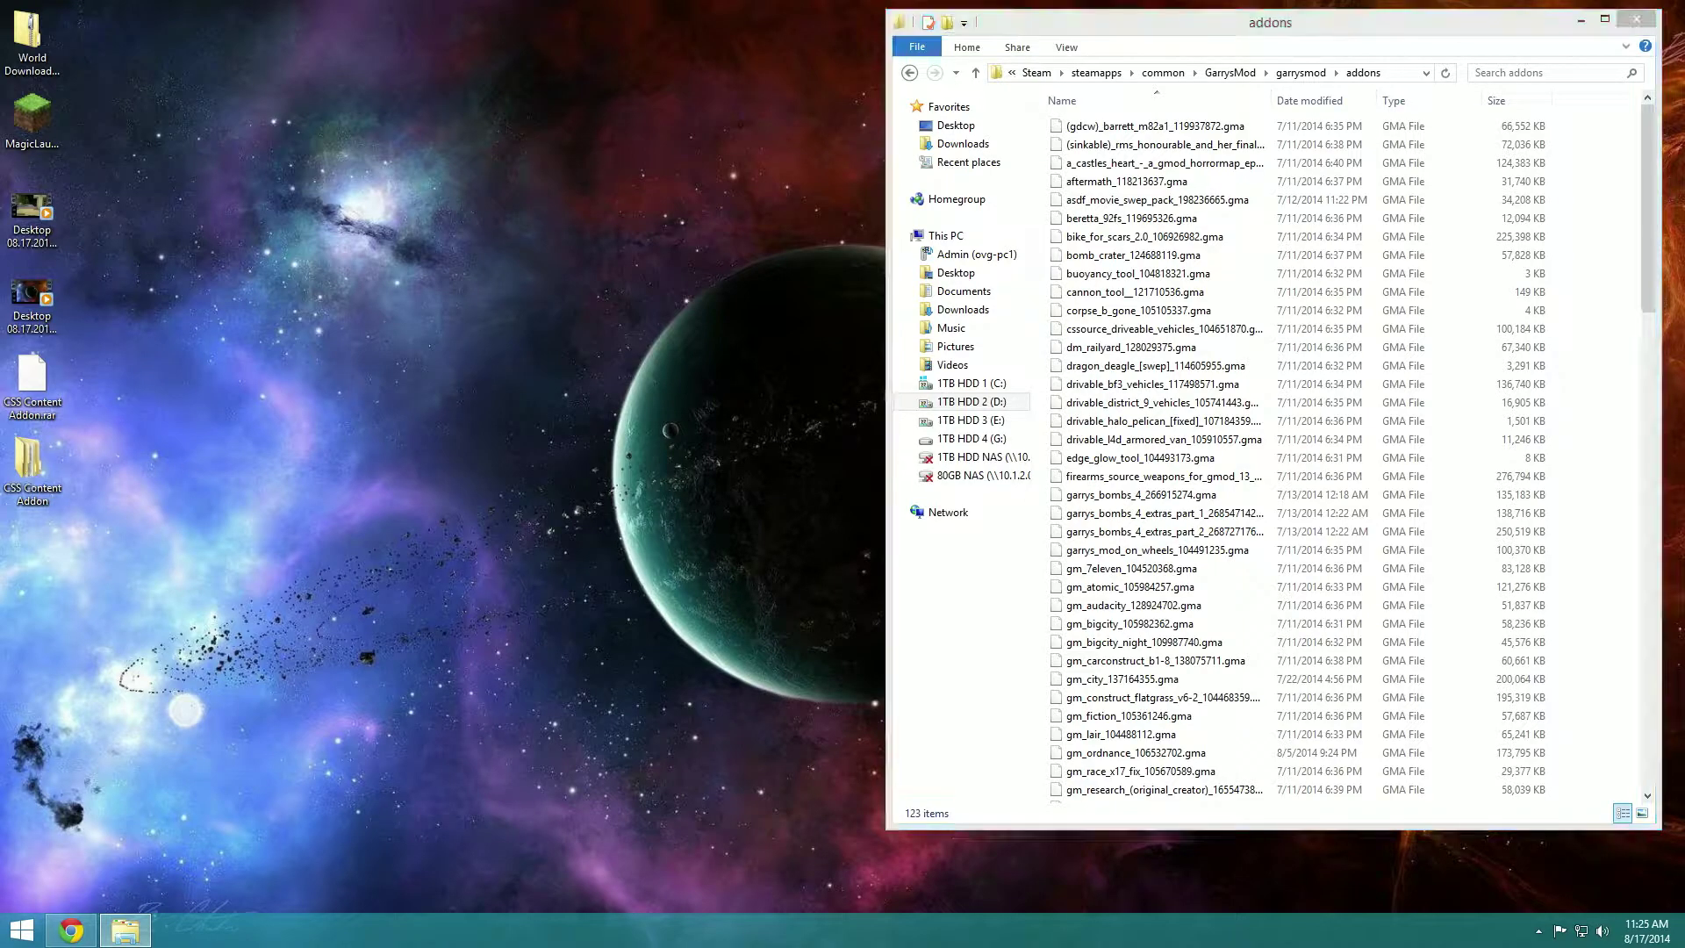
pyautogui.doubleClick(26, 443)
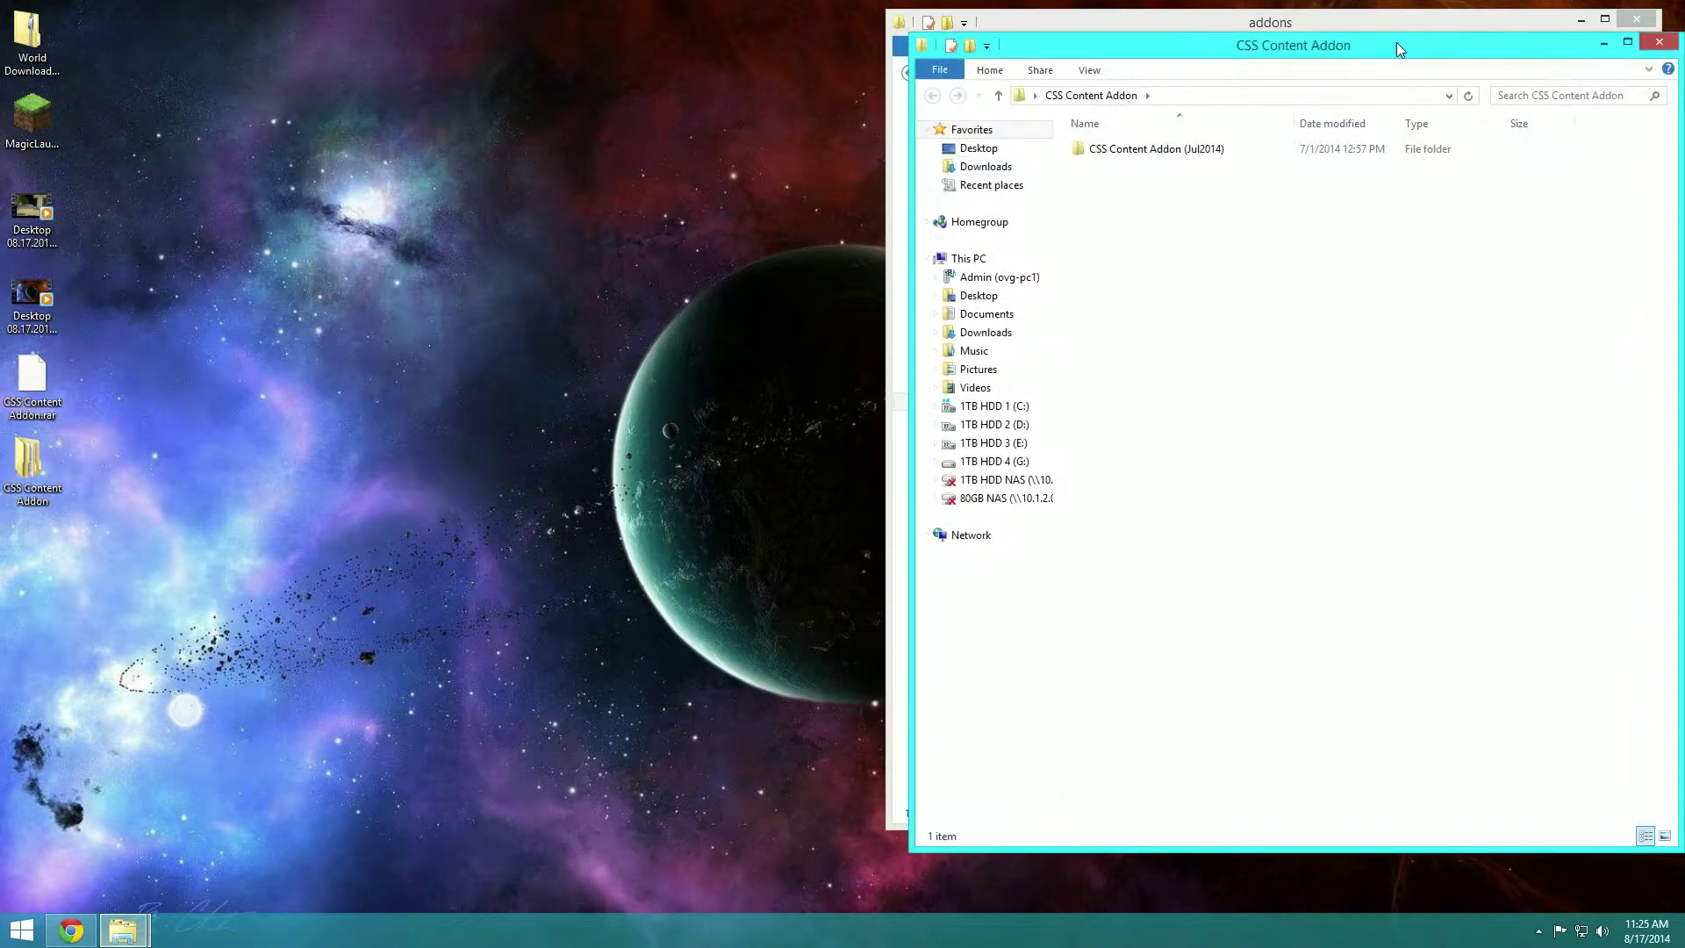
pyautogui.moveTo(1350, 34); pyautogui.dragTo(516, 48)
pyautogui.moveTo(123, 931)
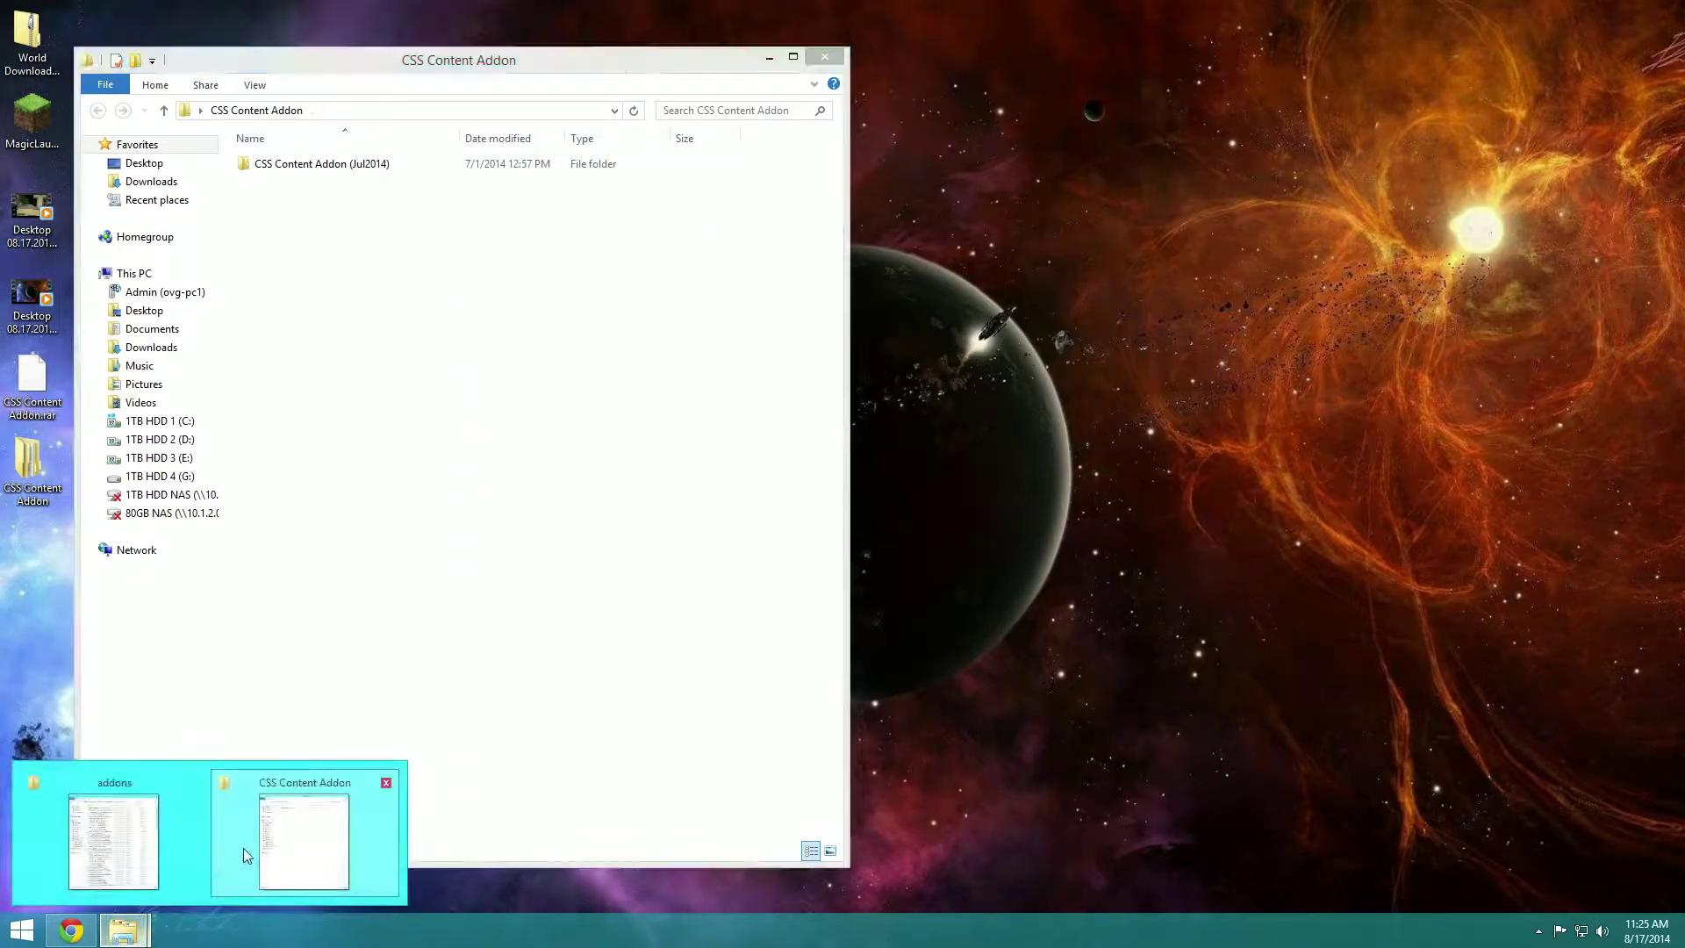
pyautogui.click(263, 834)
# Step: Drag the CSS Content Addon (Jul2014) folder into addons, copying its 18,581 items
pyautogui.doubleClick(375, 161)
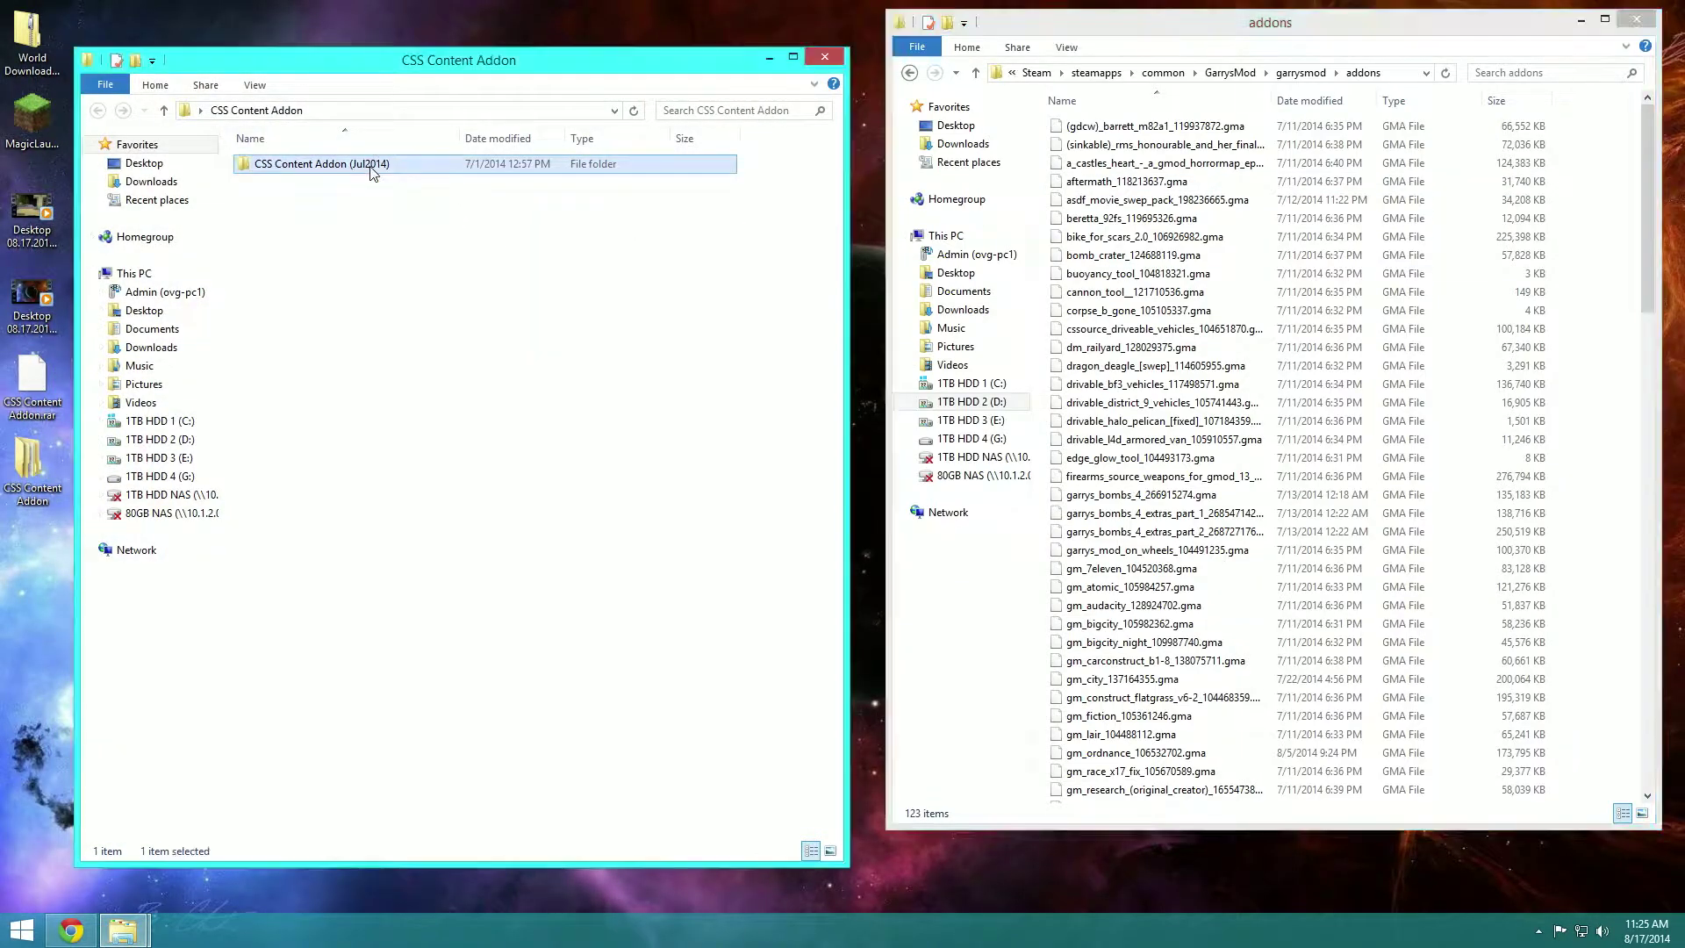
pyautogui.click(98, 110)
pyautogui.moveTo(340, 182); pyautogui.dragTo(1044, 123)
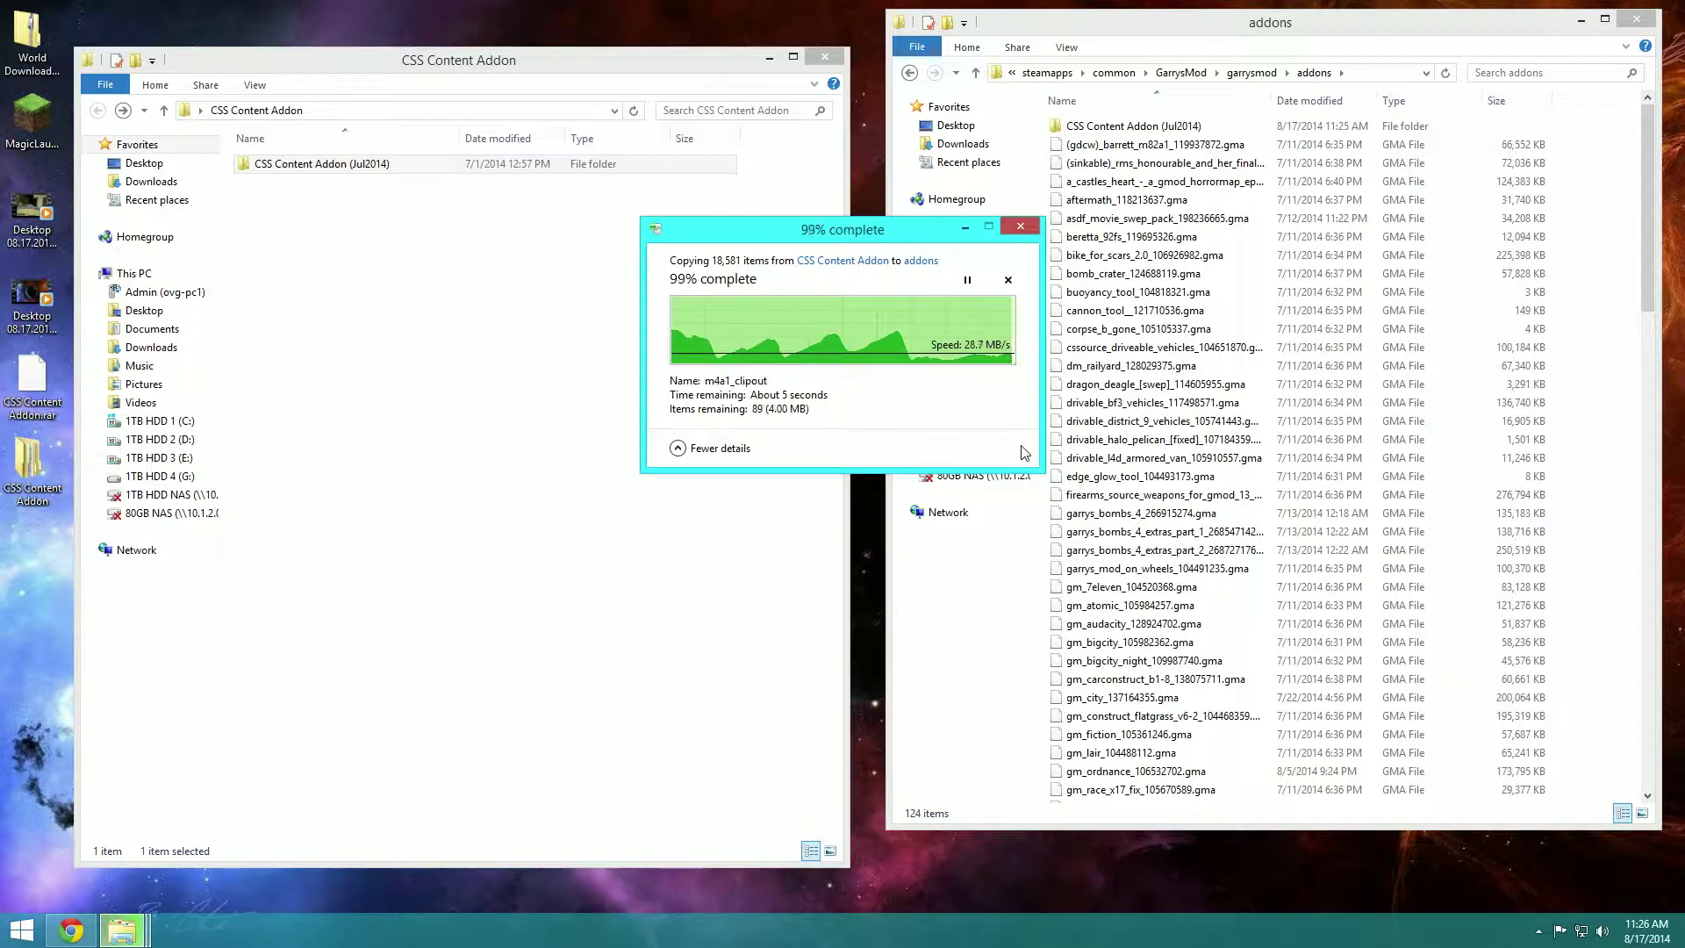
# Step: Close both folder windows and launch Garry's Mod from Steam's games library
pyautogui.click(827, 59)
pyautogui.click(1638, 19)
pyautogui.click(21, 930)
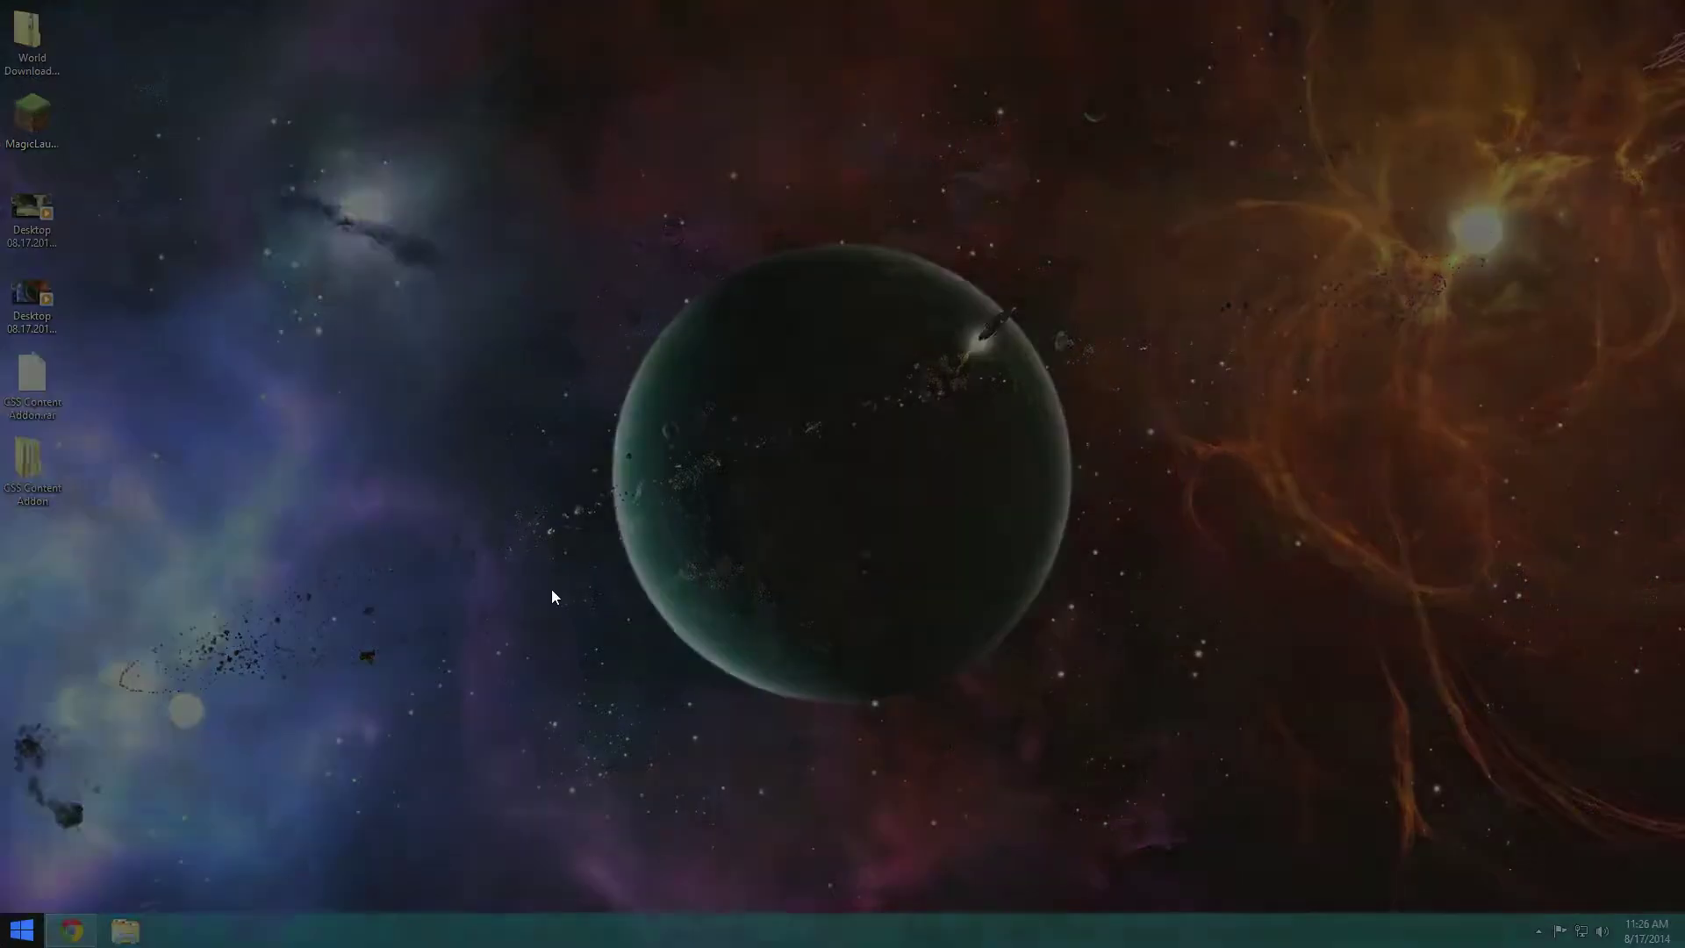
pyautogui.click(472, 368)
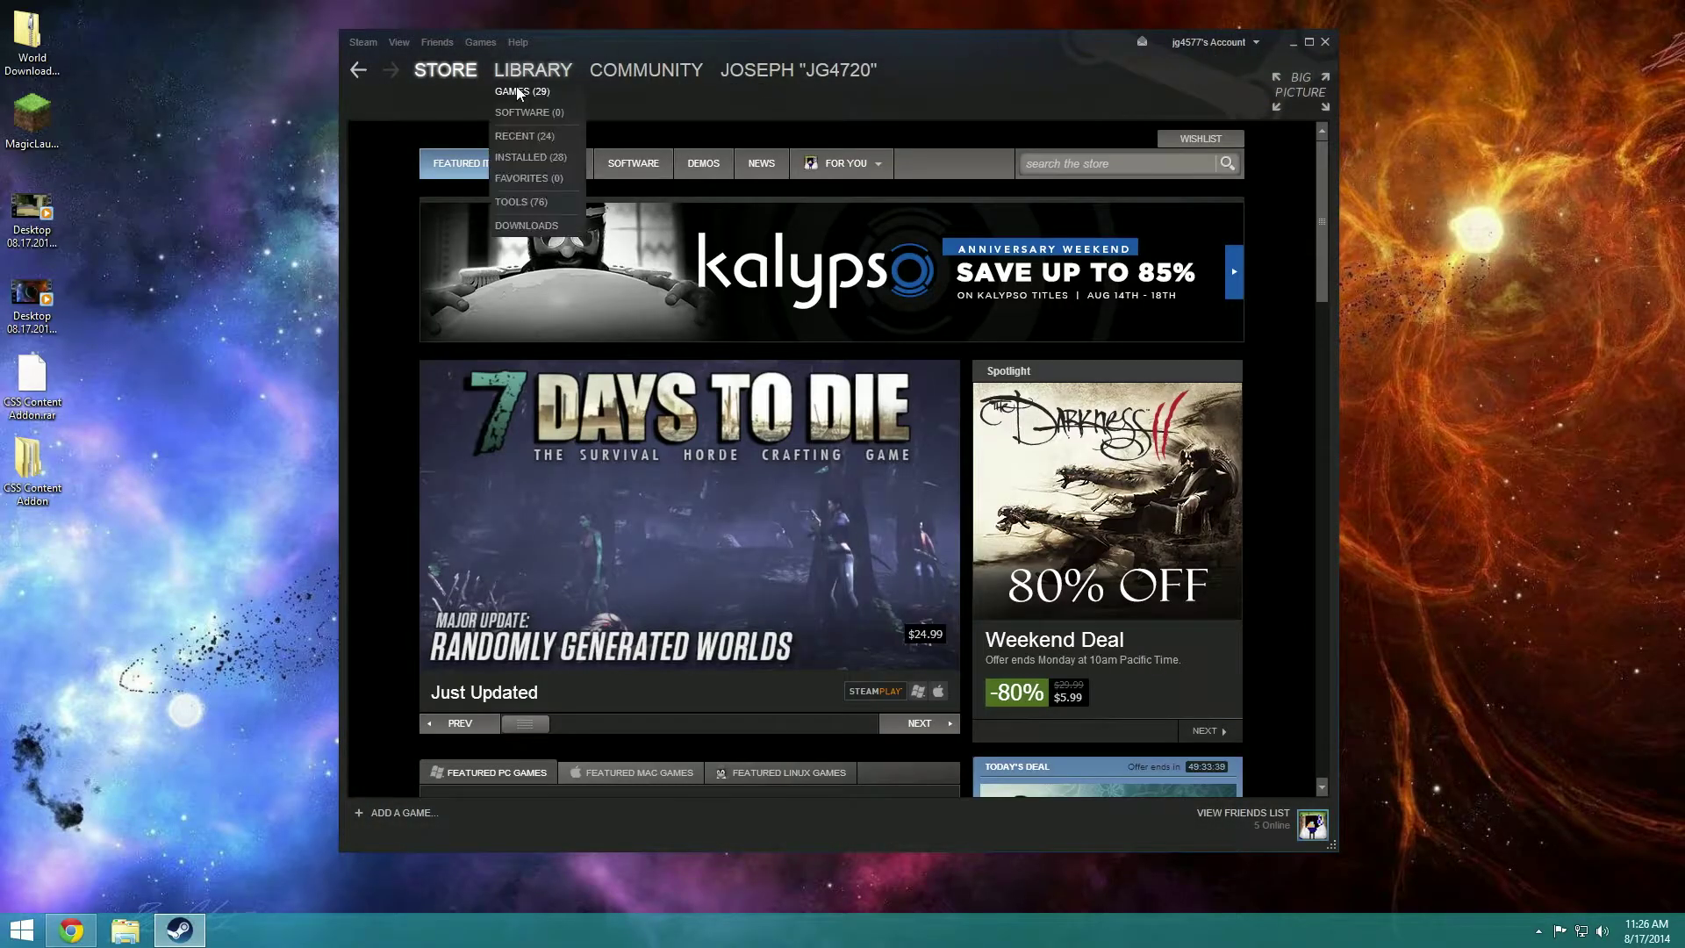
pyautogui.click(524, 91)
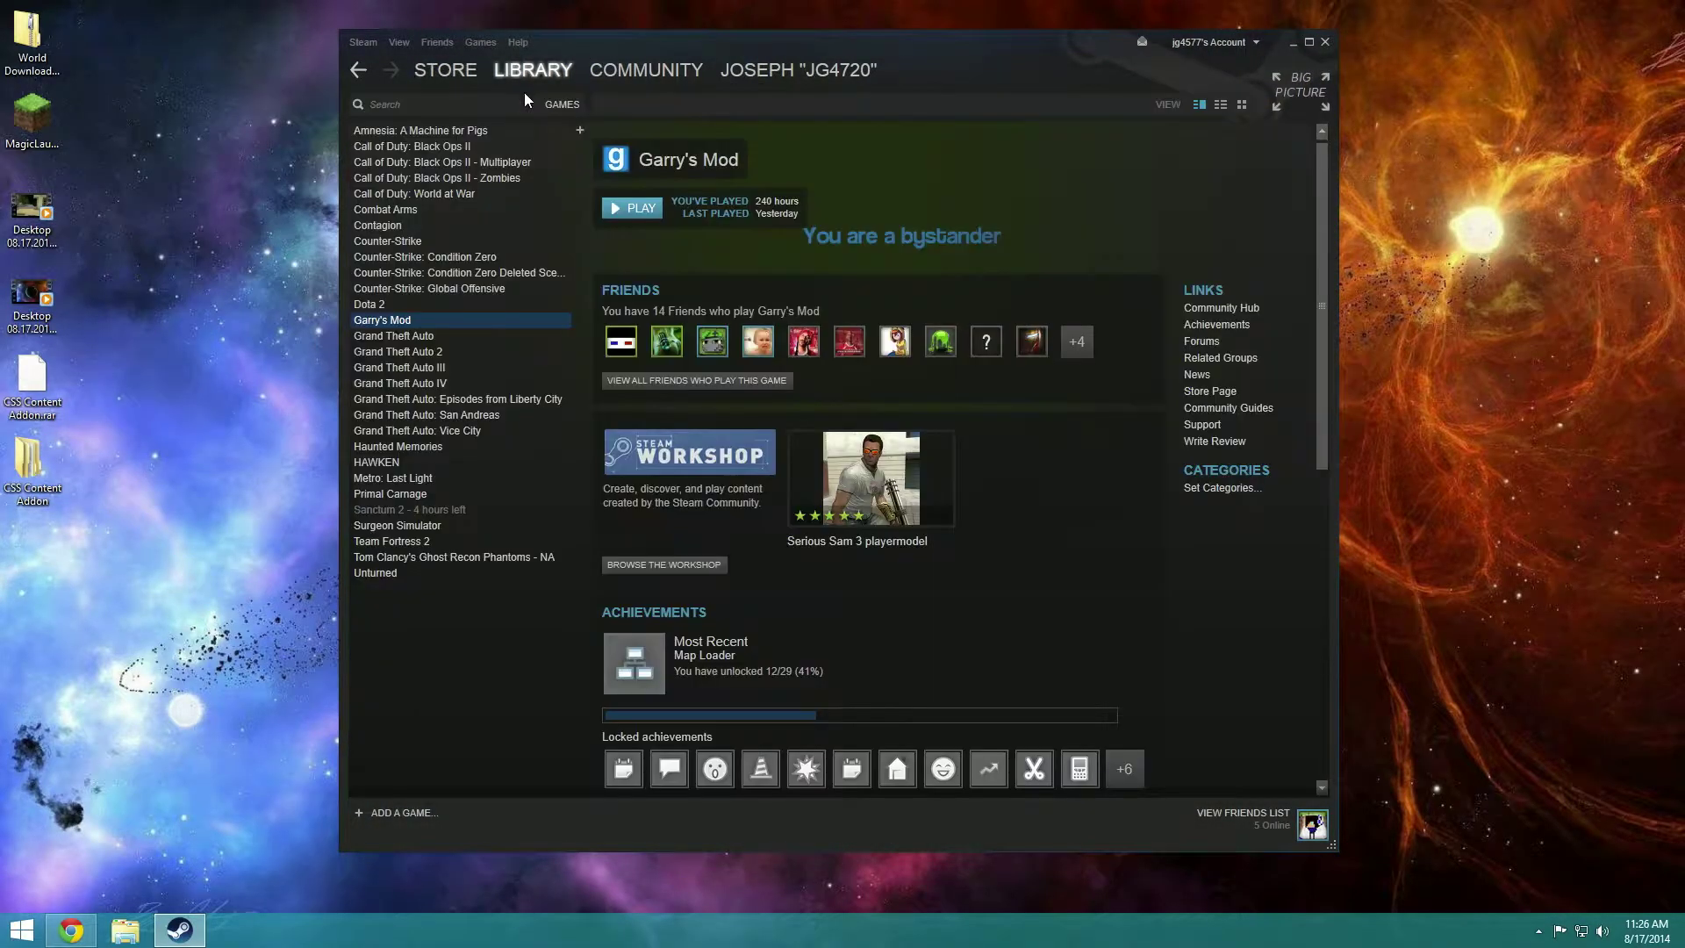
pyautogui.click(635, 211)
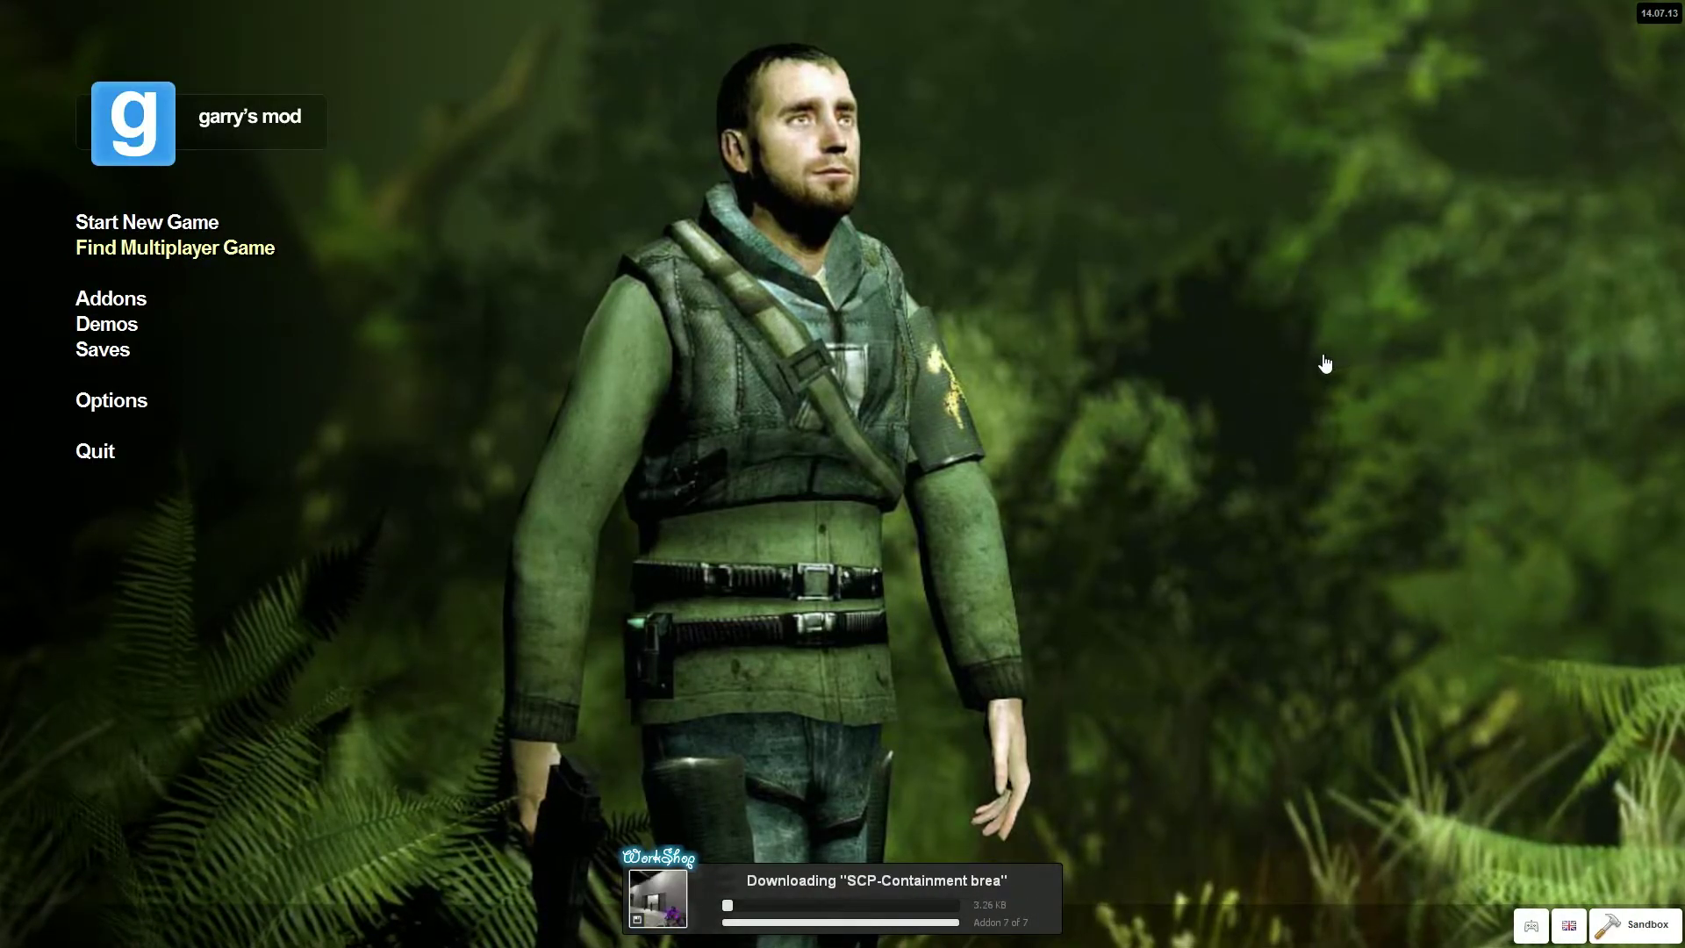
# Step: Open the multiplayer server browser on the Local Network tab
pyautogui.click(329, 270)
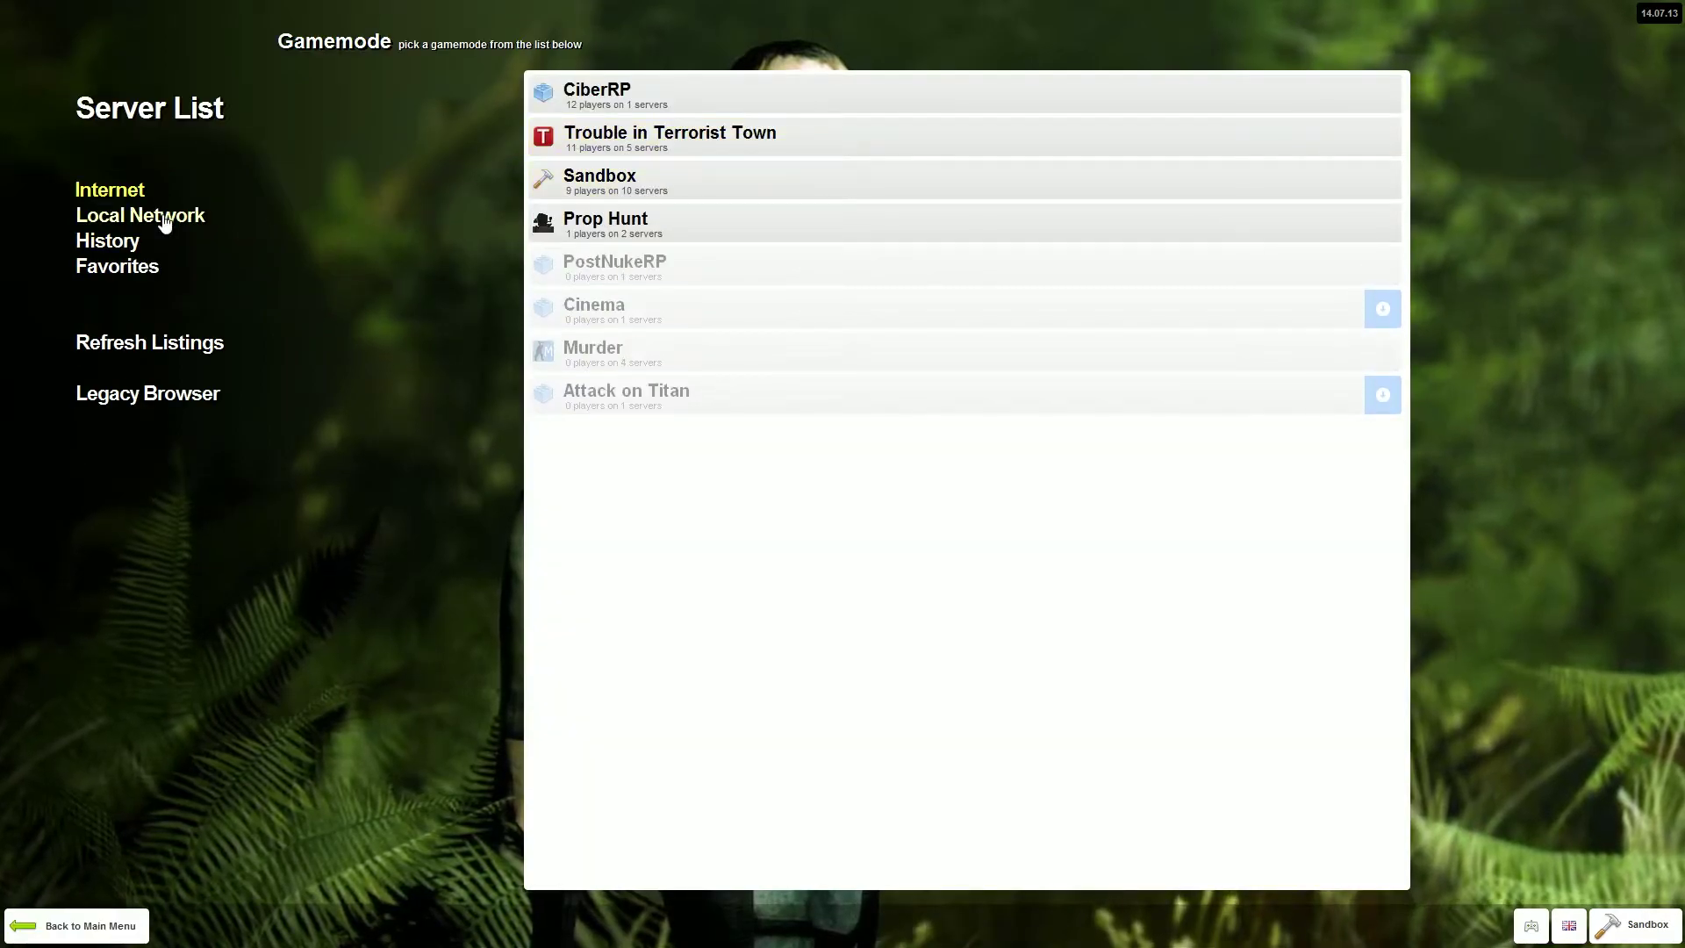
pyautogui.click(165, 223)
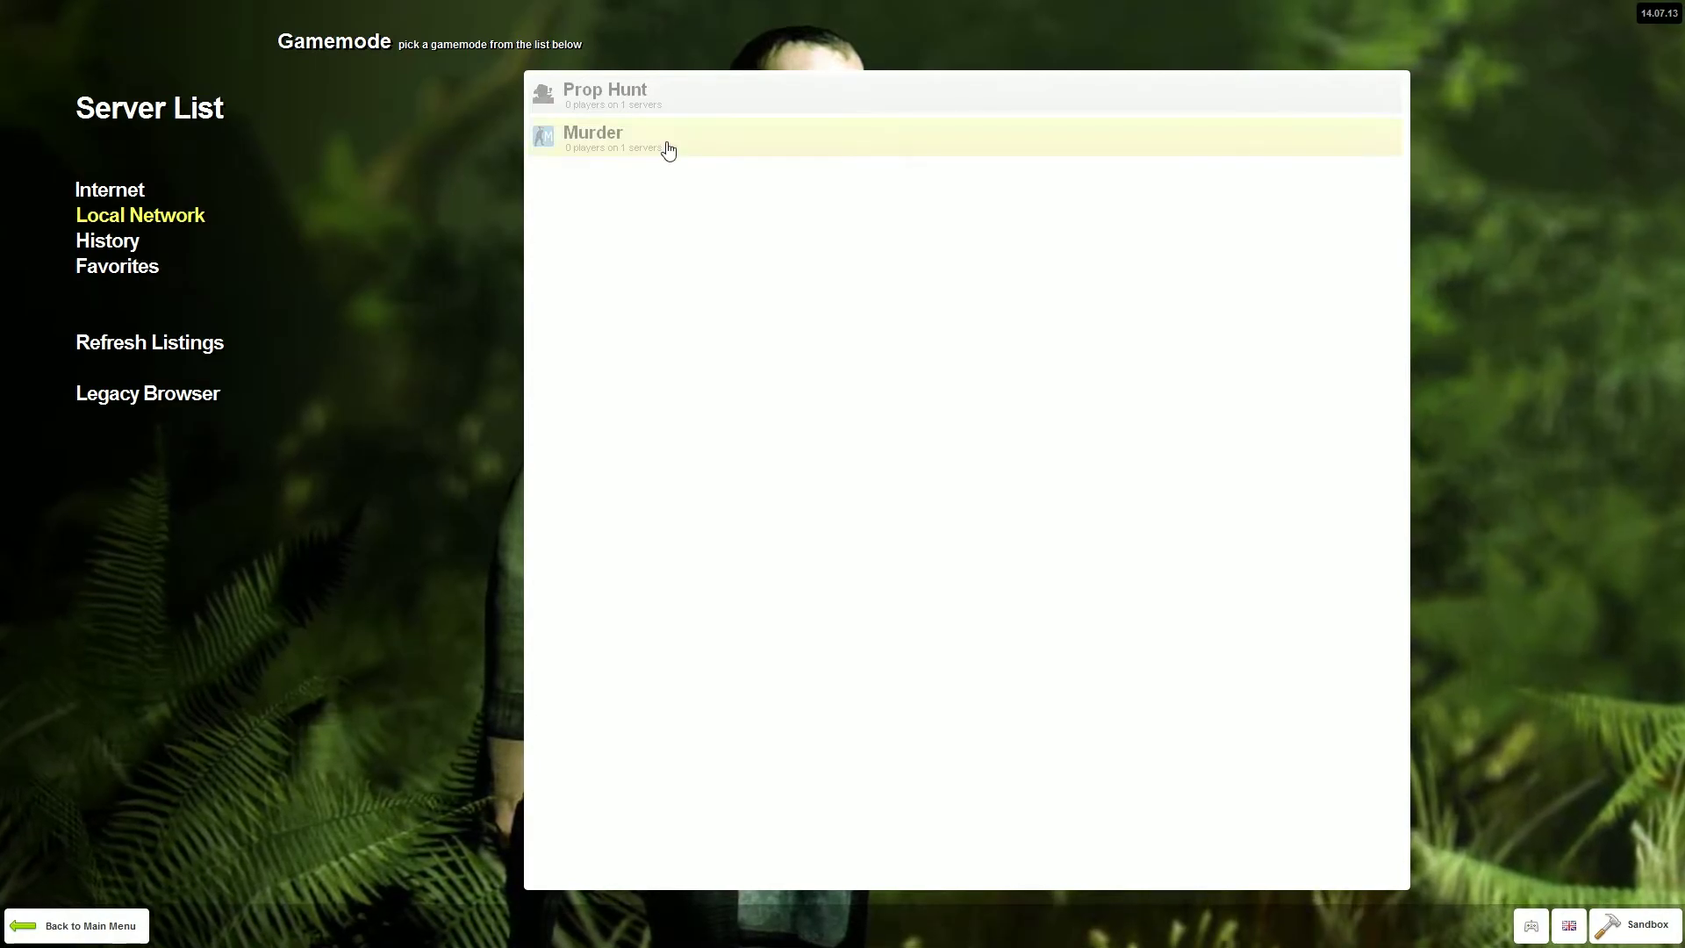
# Step: Pick the Murder gamemode and join its server on cs_office
pyautogui.click(587, 151)
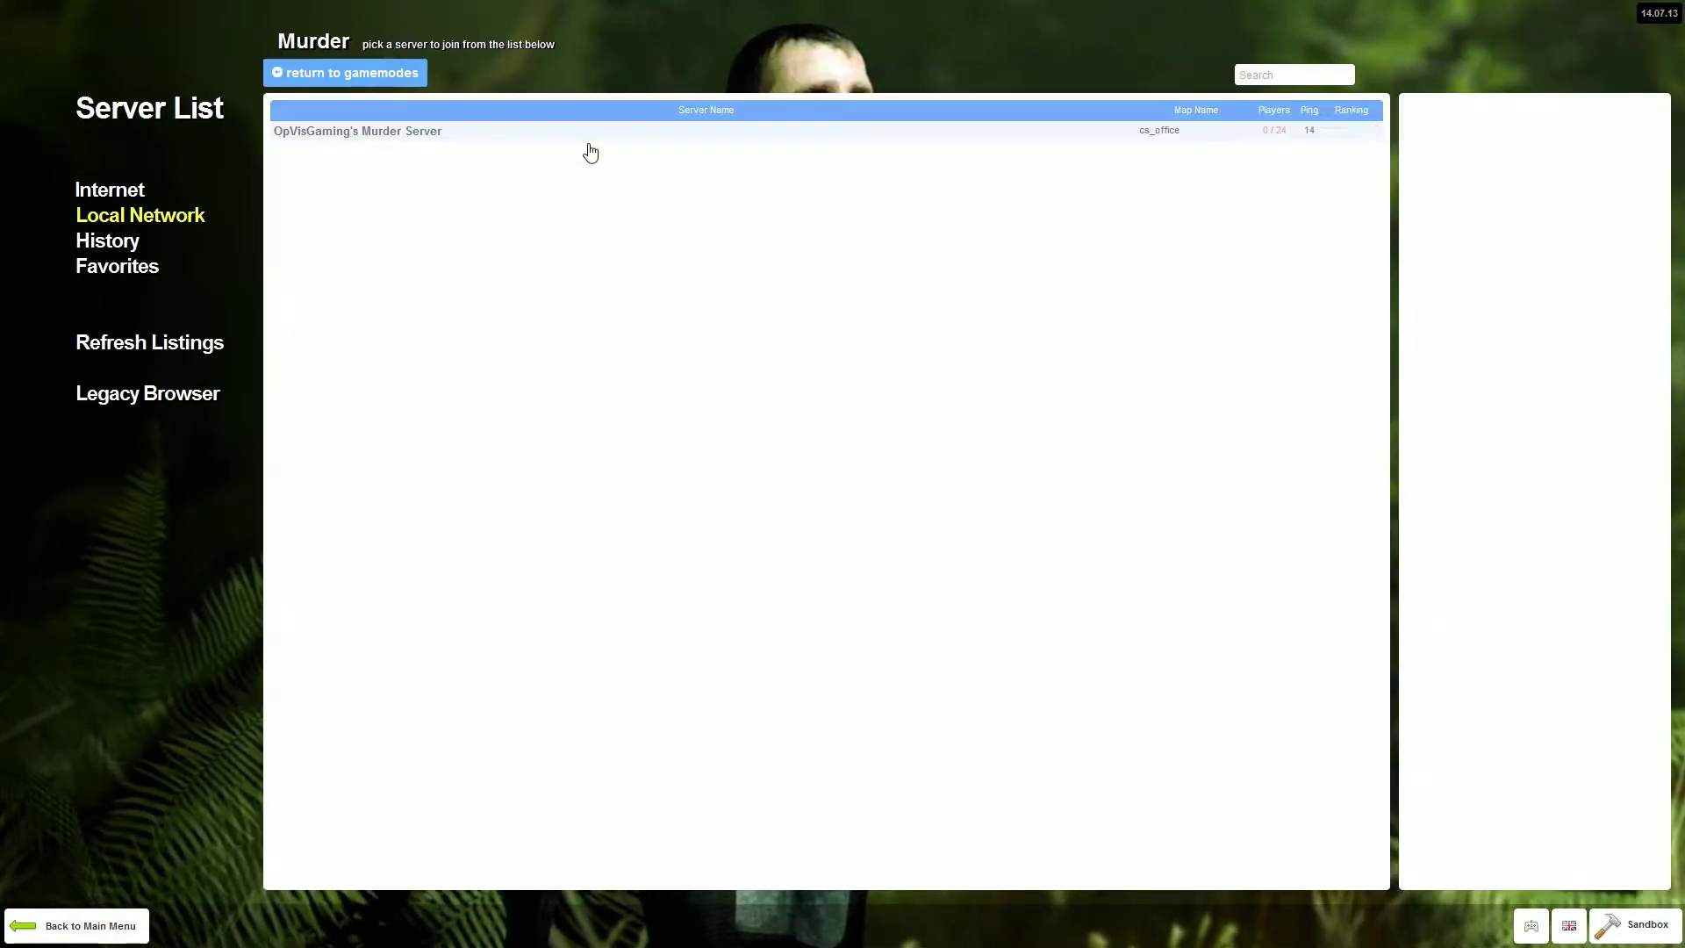
pyautogui.doubleClick(350, 130)
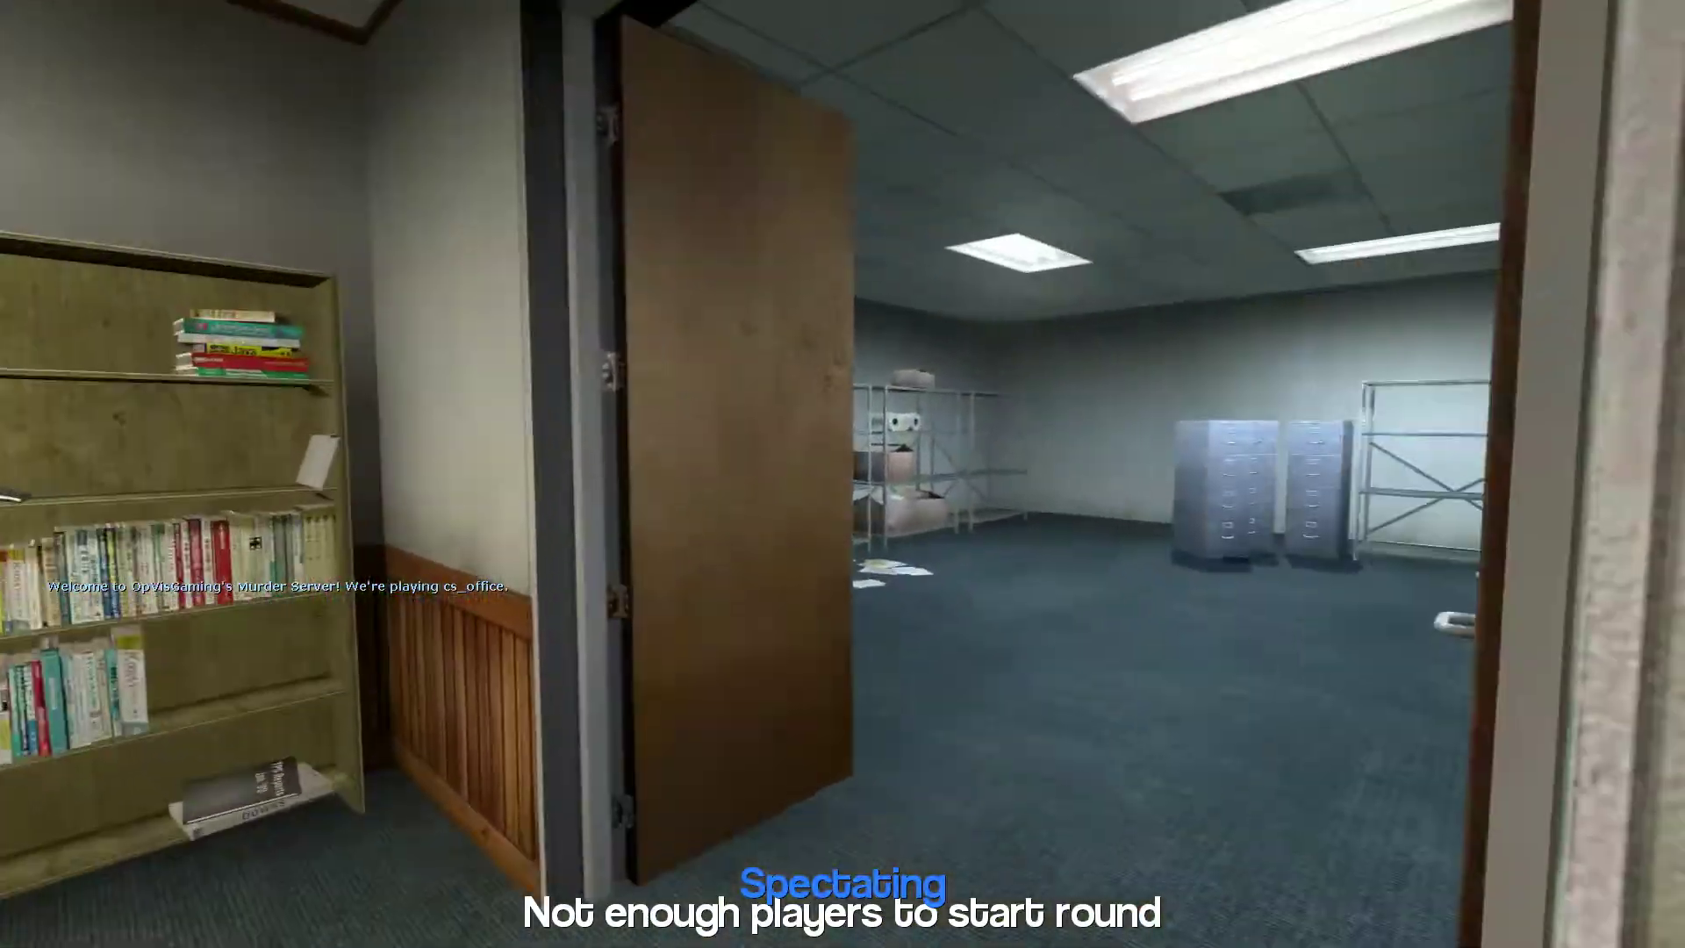
pyautogui.press('w')
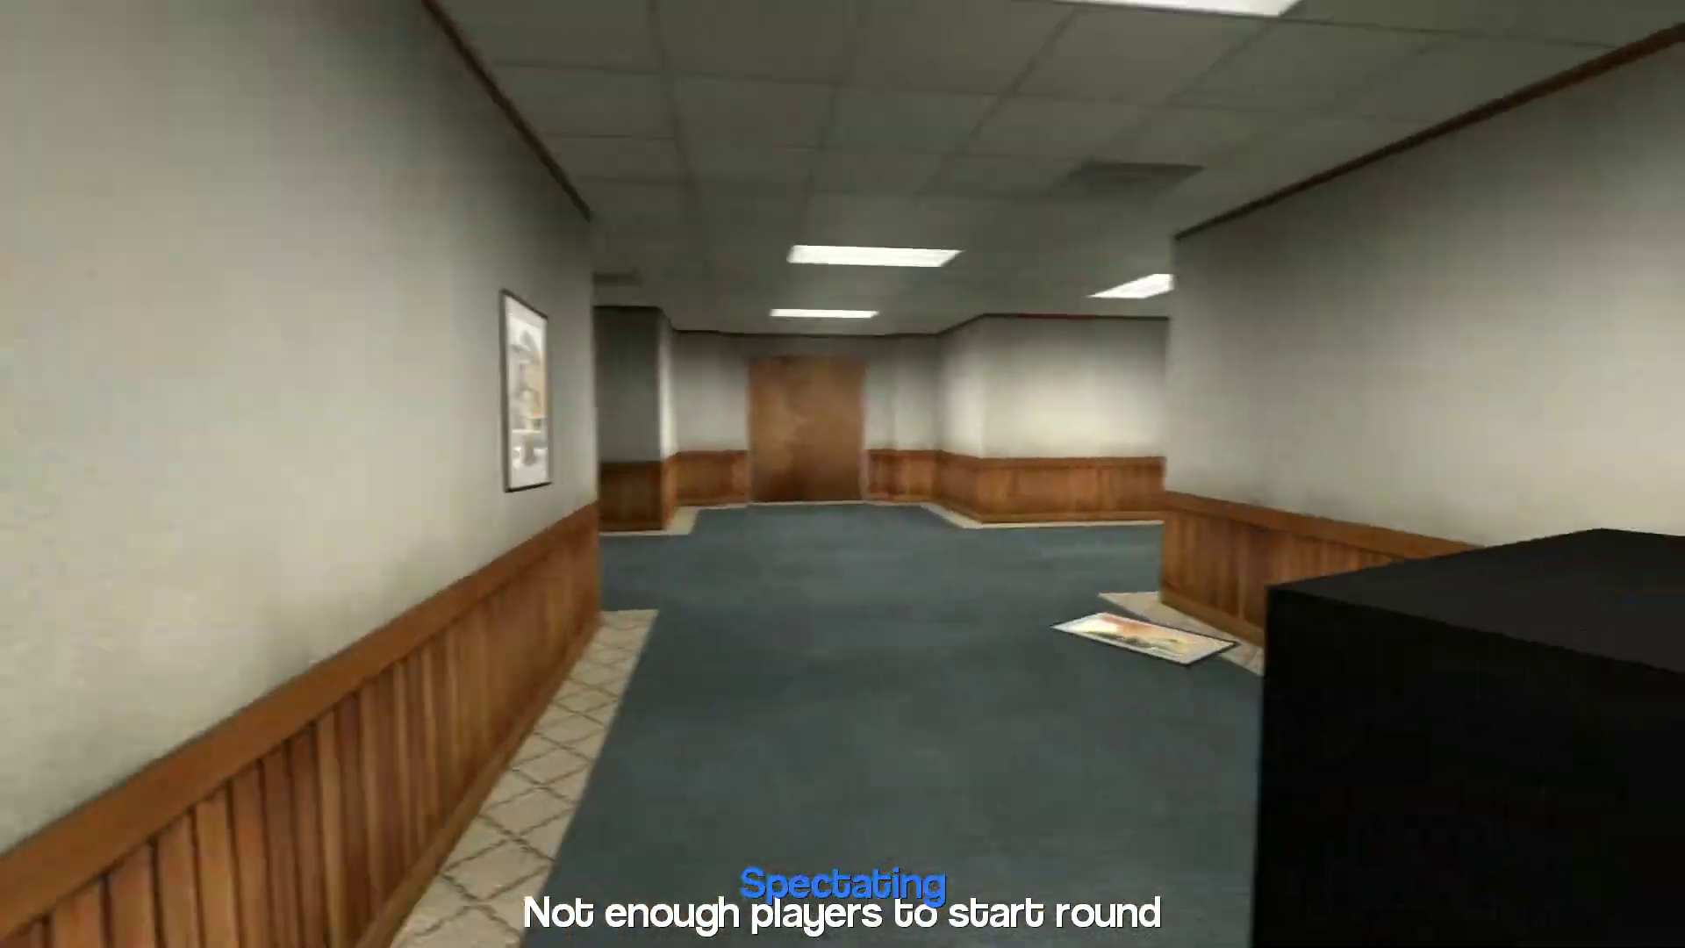
pyautogui.press('w')
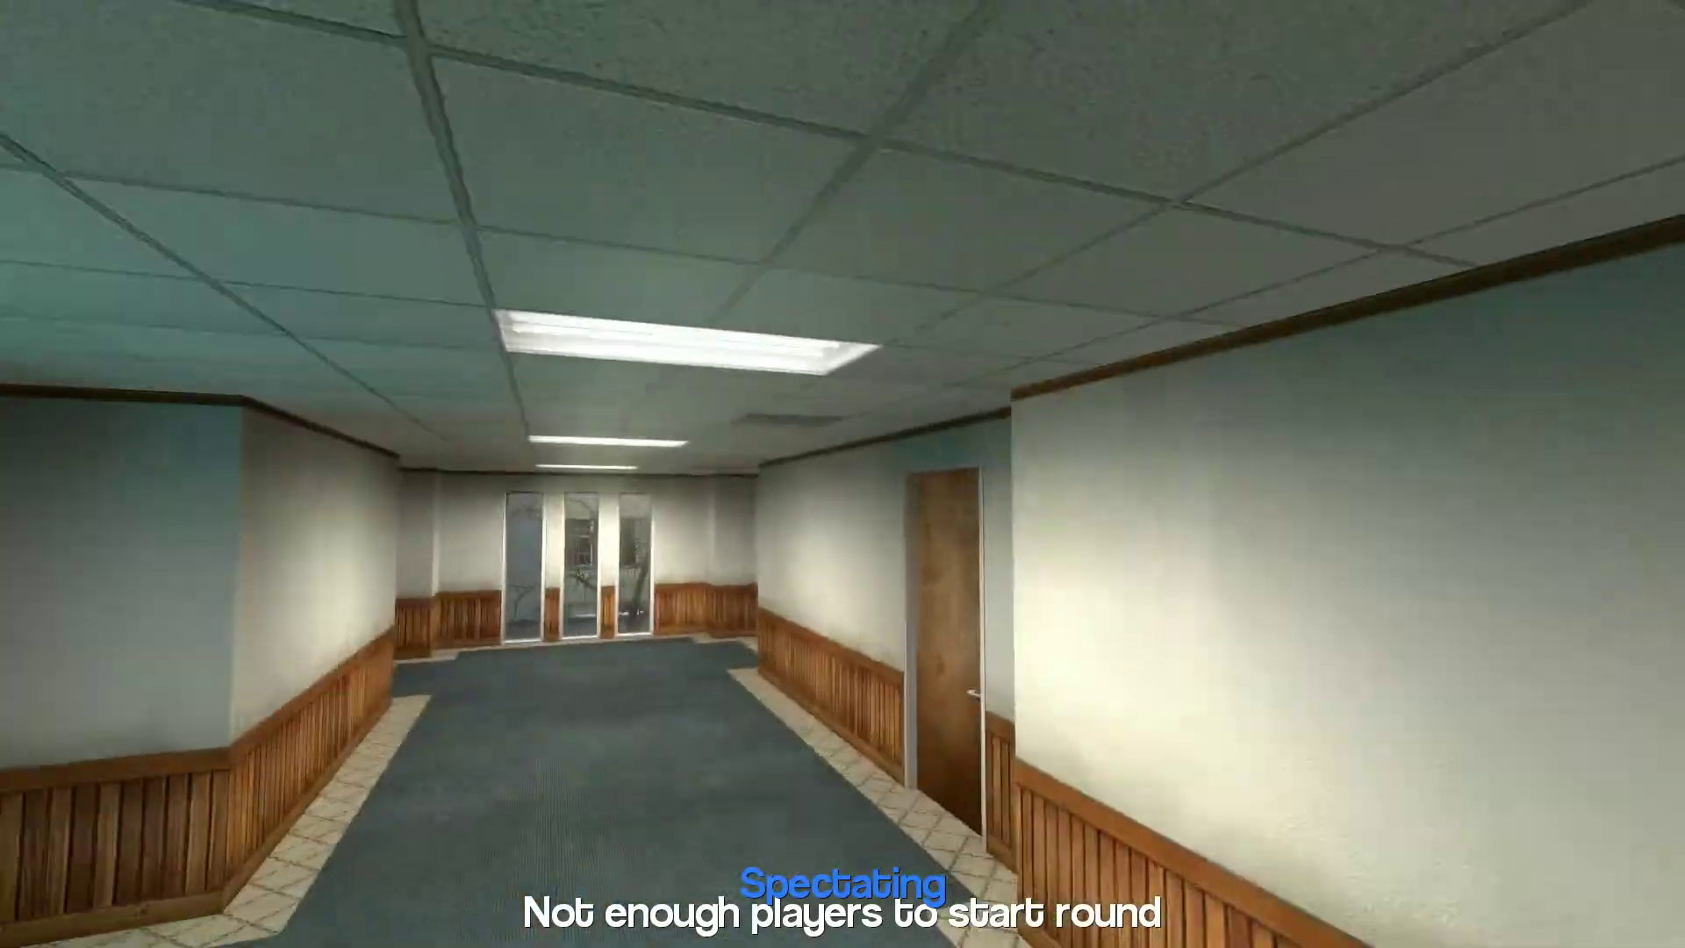
pyautogui.press('w')
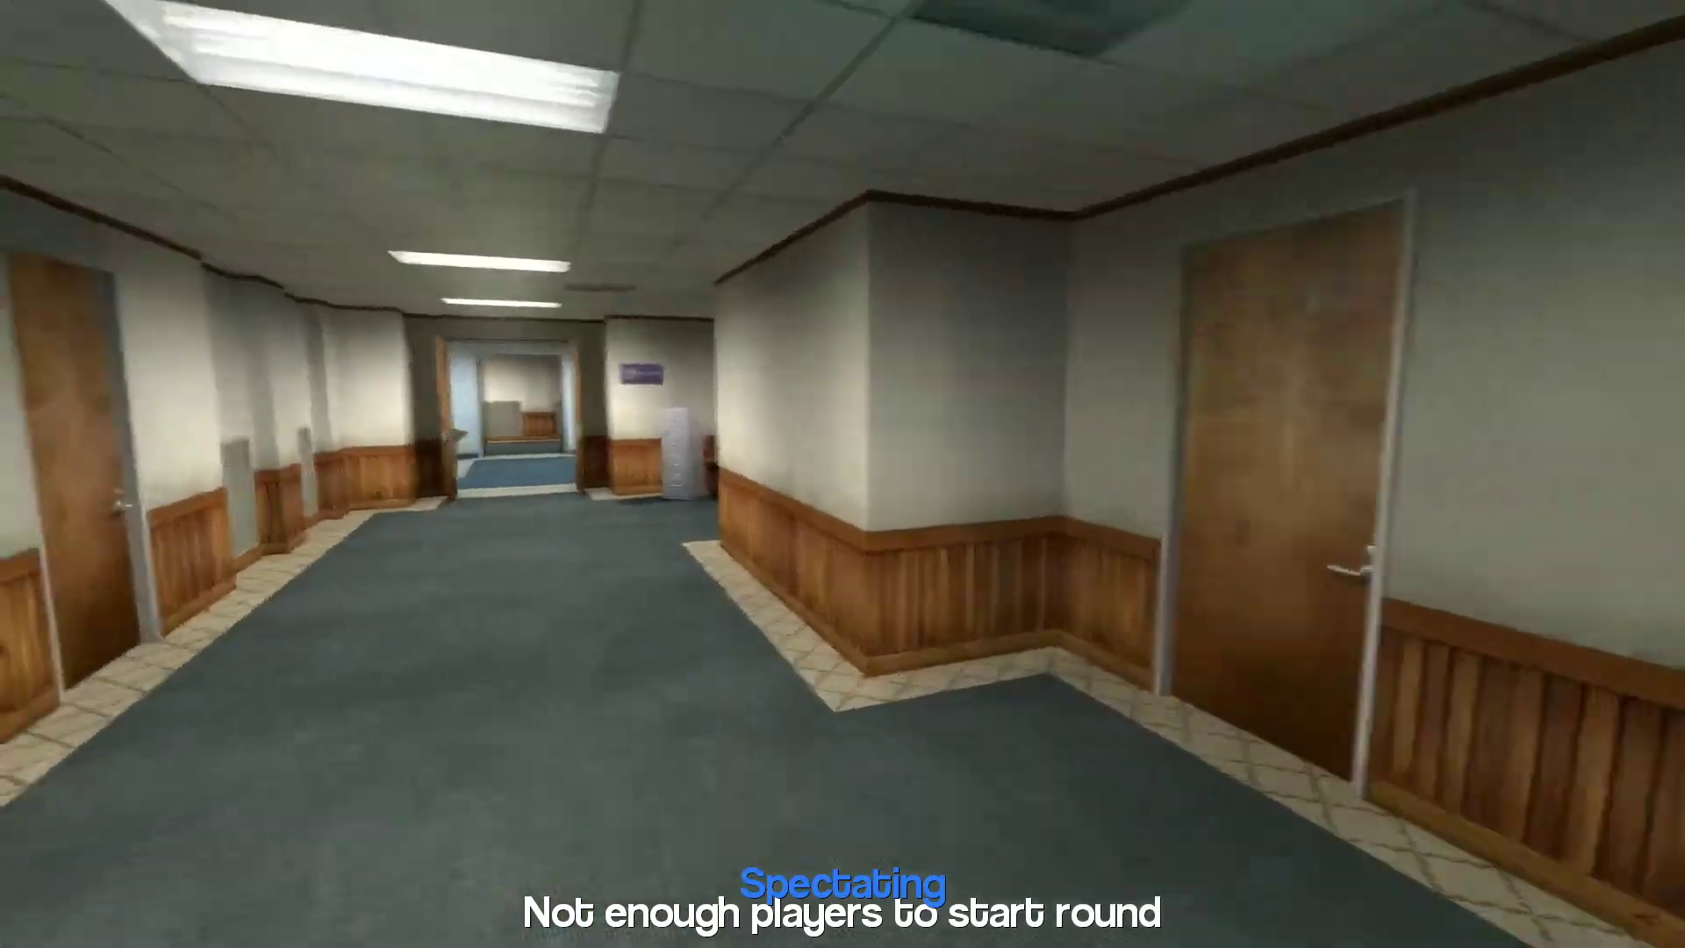
pyautogui.press('w')
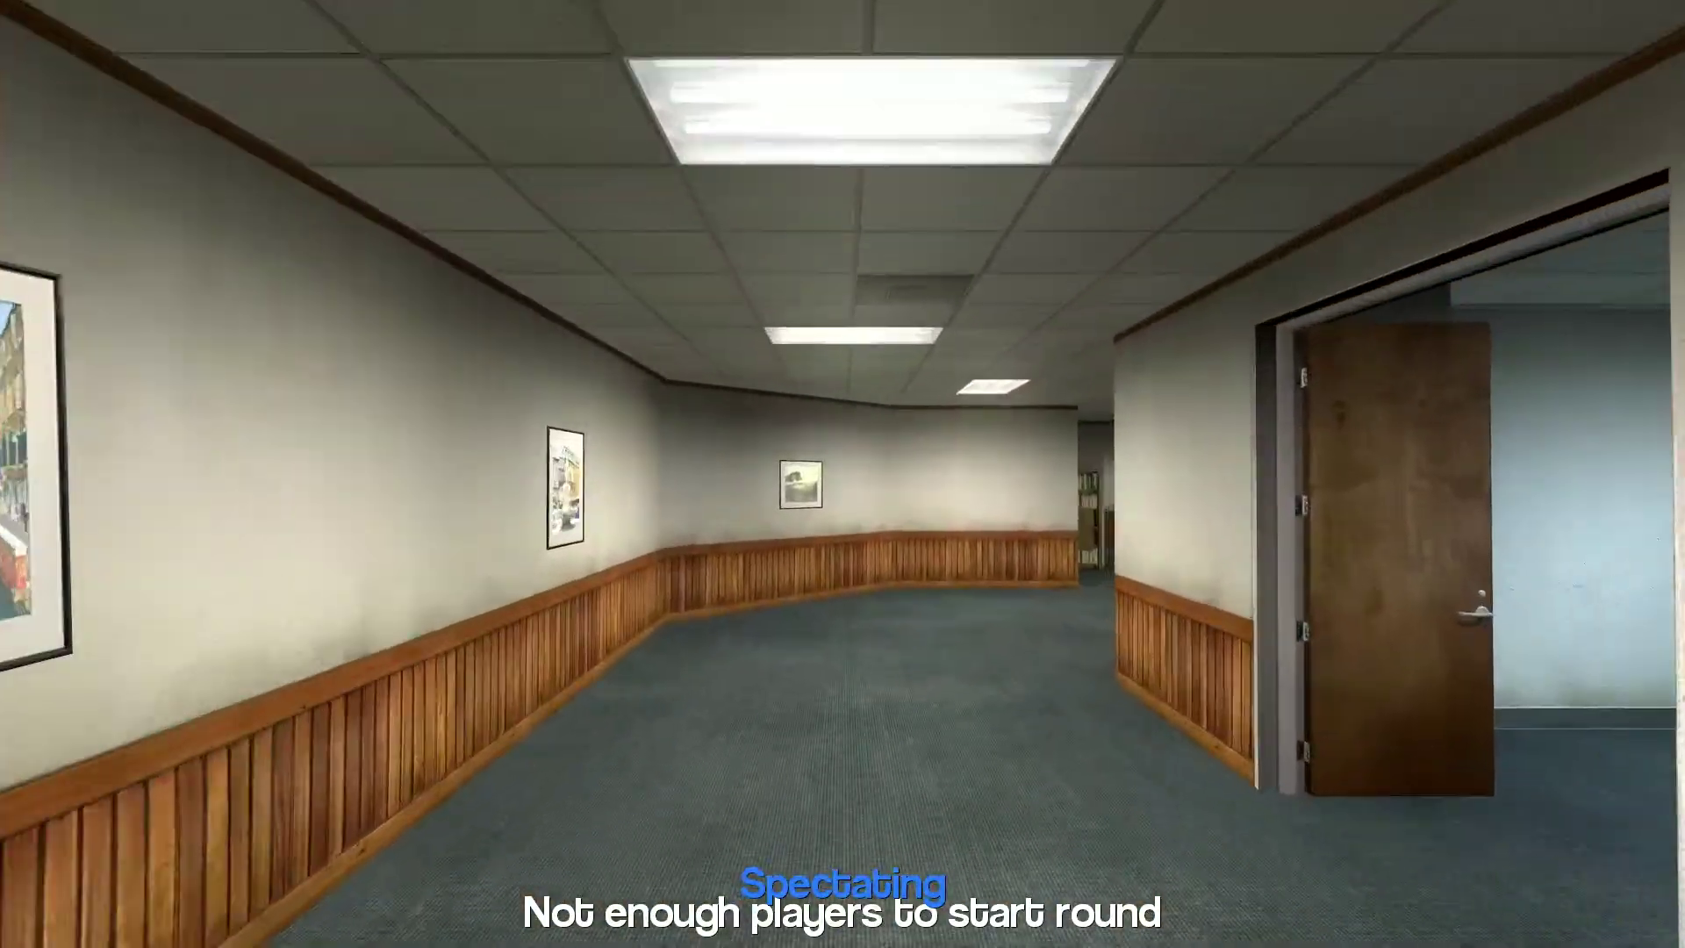
pyautogui.press('w')
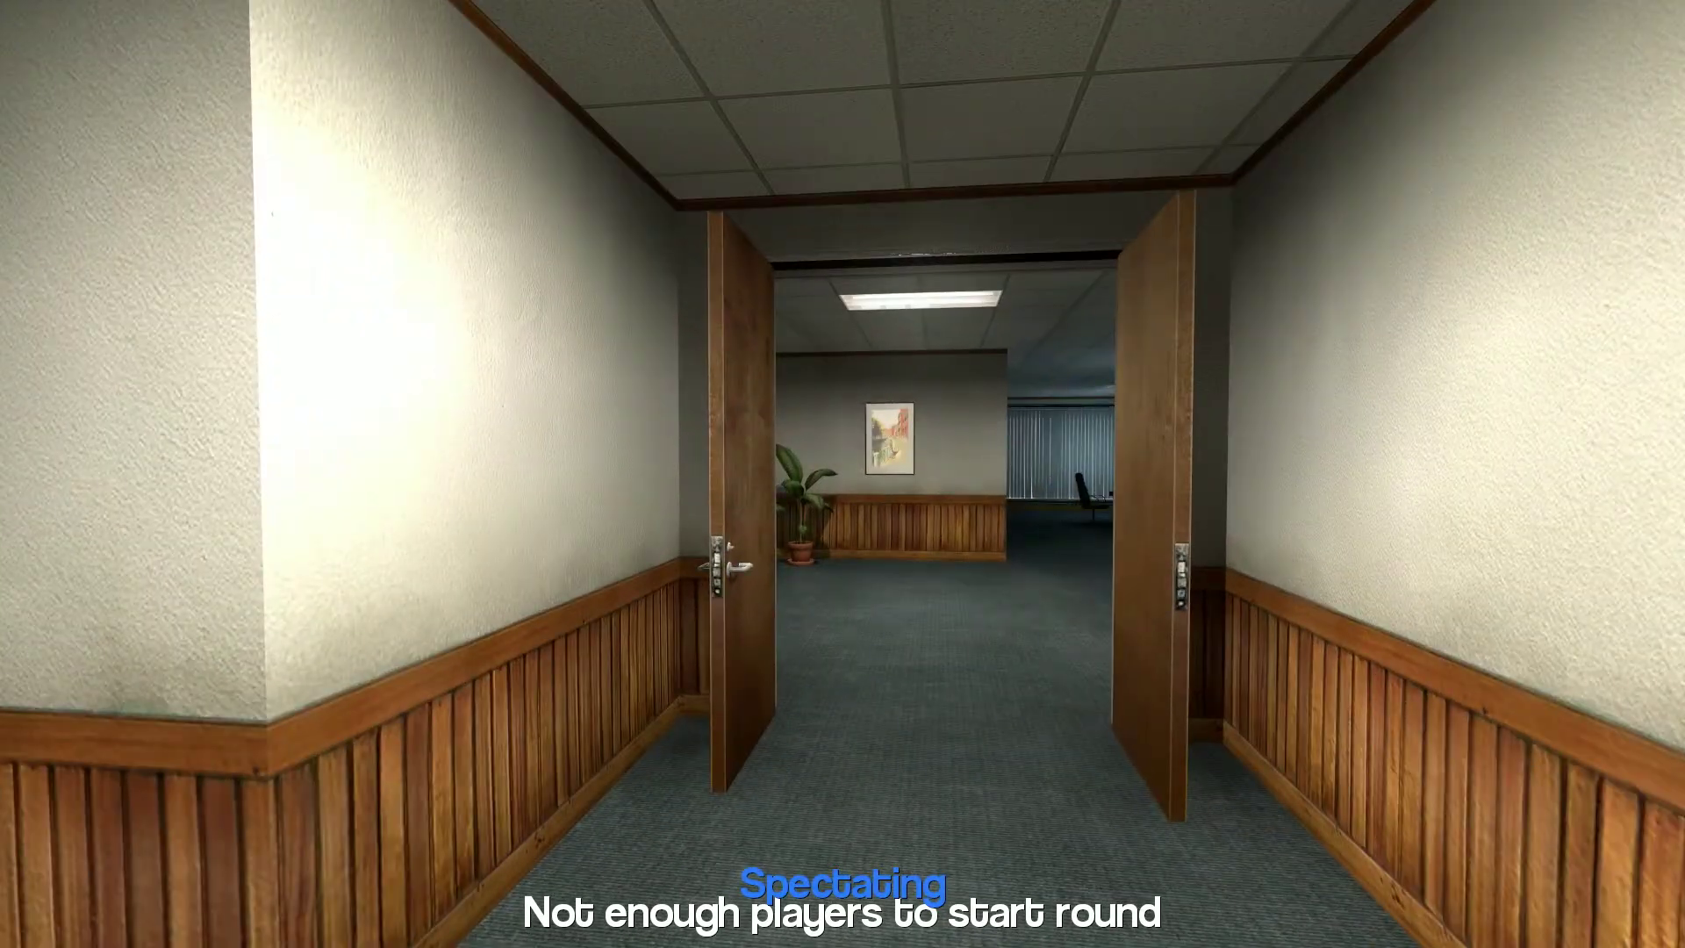